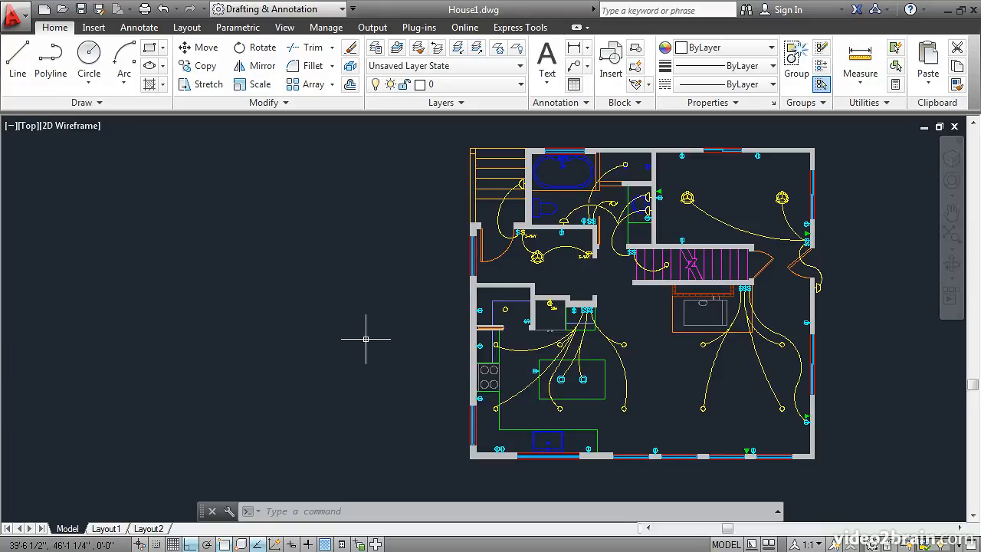
Open the layer manager and create a new layer named A-Header
{"action": "left_click", "coordinate": [376, 49]}
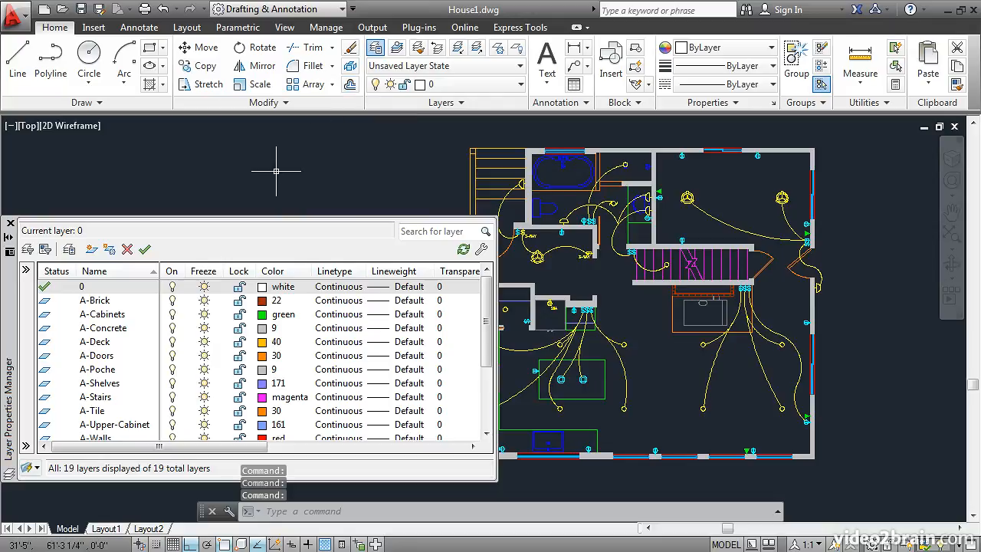
{"action": "left_click", "coordinate": [91, 251]}
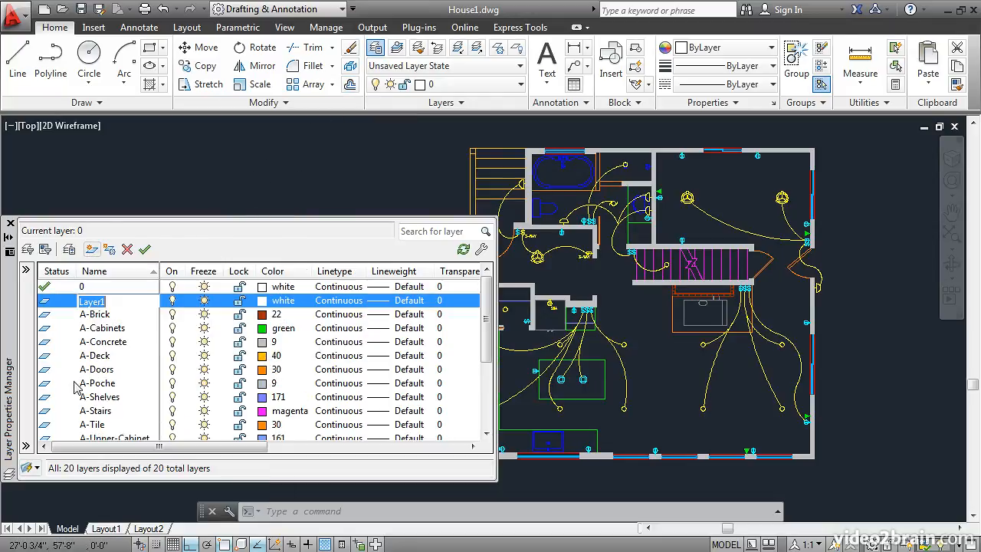
{"action": "type", "text": "A-Head"}
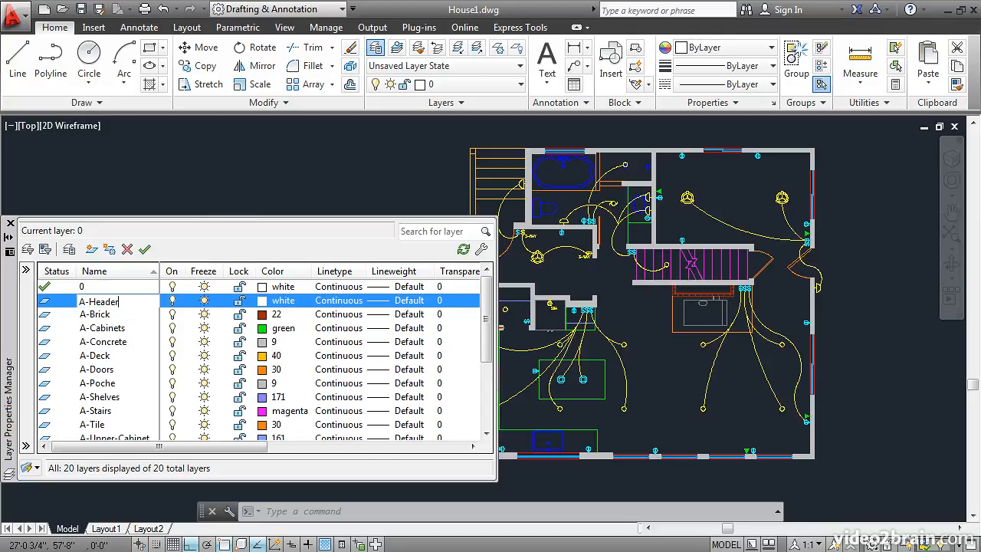
{"action": "key", "text": "Return"}
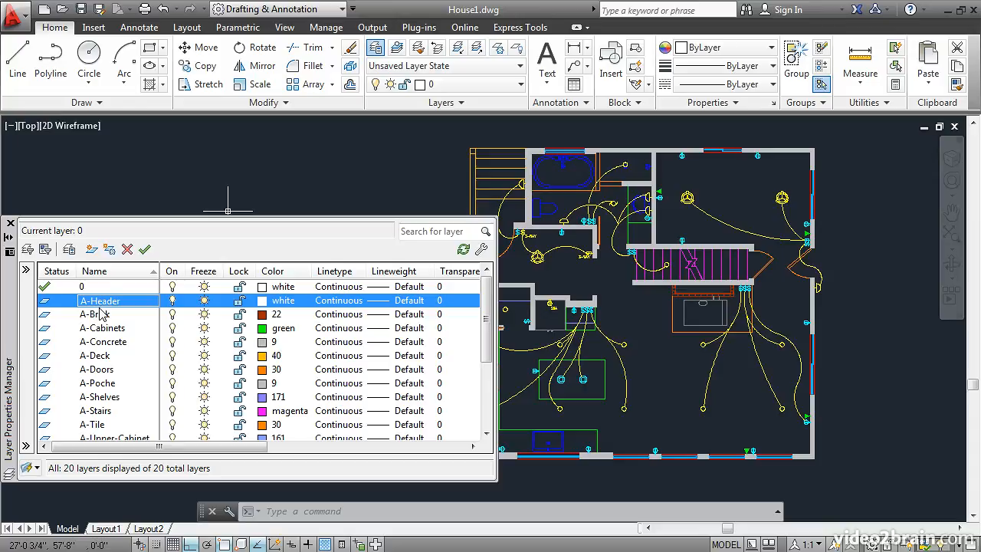
Create a layer property filter named Electrical that matches layer names E*
{"action": "left_click", "coordinate": [27, 272]}
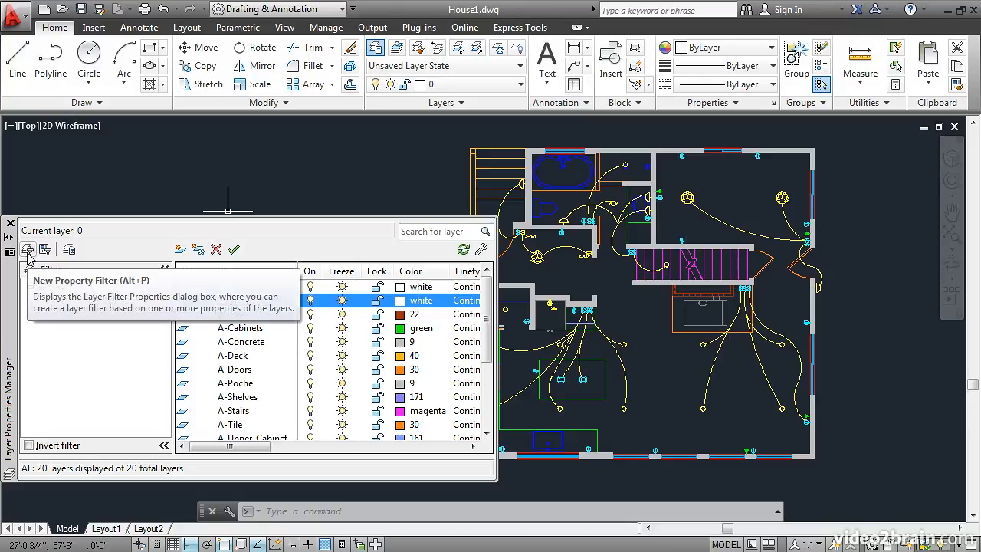
{"action": "left_click", "coordinate": [27, 249]}
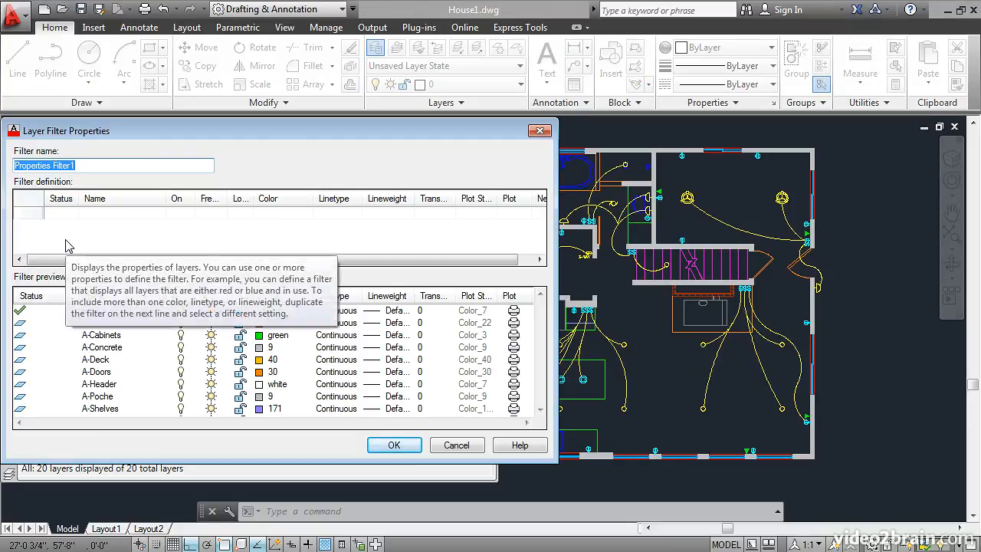
{"action": "type", "text": "Electrical"}
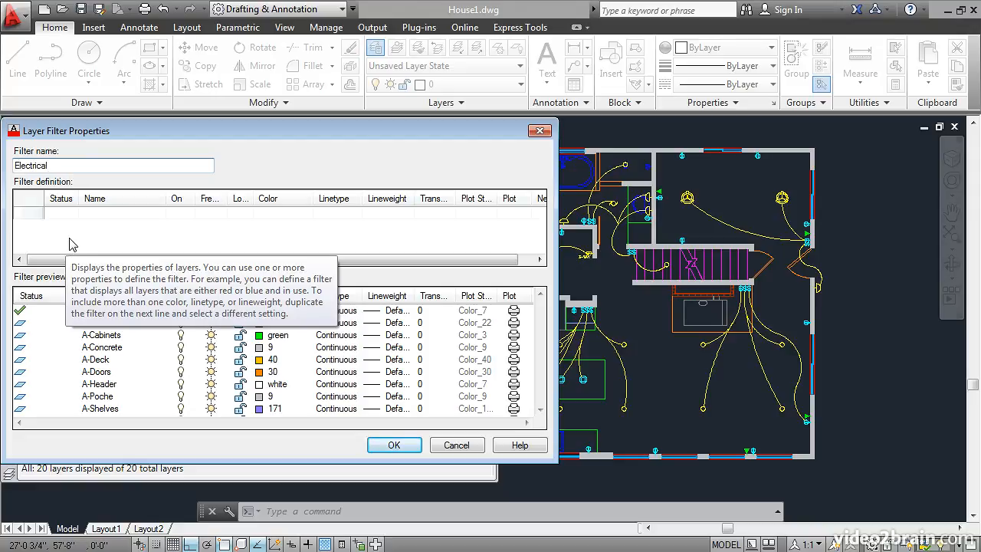
{"action": "left_click", "coordinate": [94, 215]}
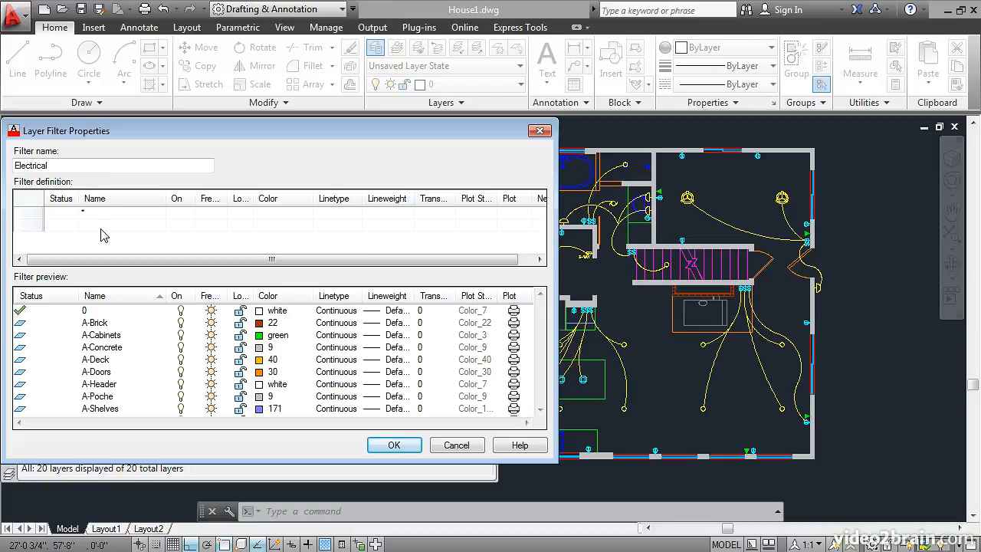
{"action": "type", "text": "E"}
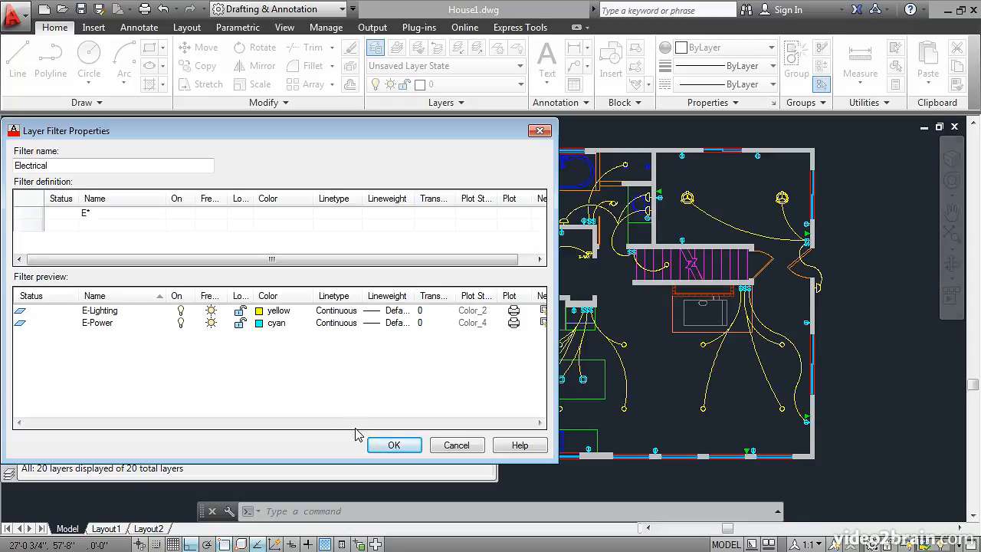
{"action": "left_click", "coordinate": [391, 445]}
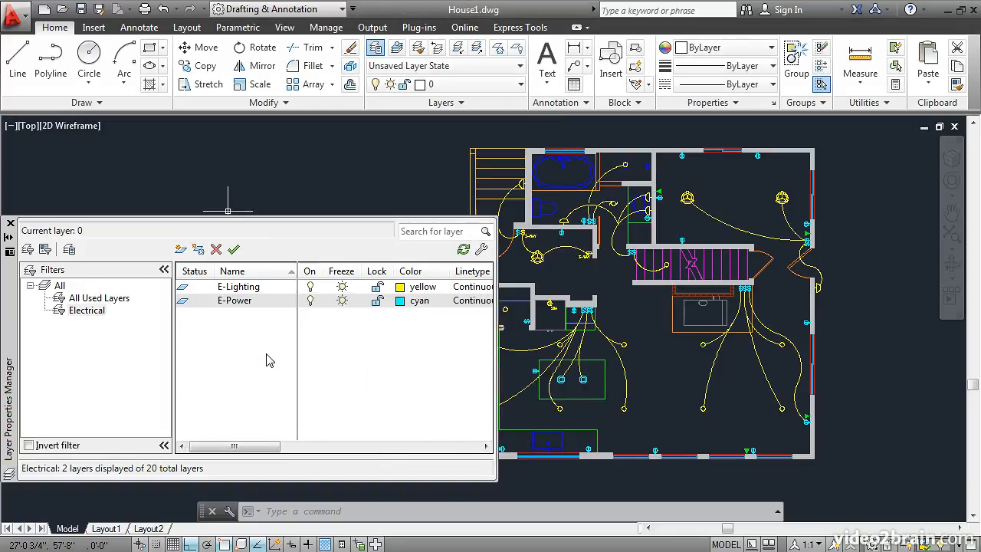
Show all layers again and create a new layer group filter, keeping its default name
{"action": "left_click", "coordinate": [59, 288]}
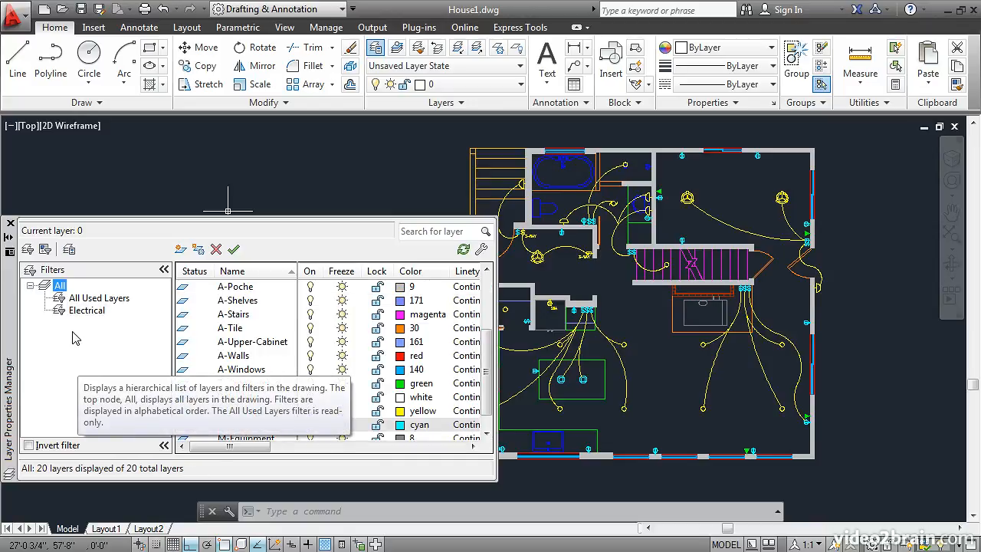
{"action": "left_click", "coordinate": [45, 251]}
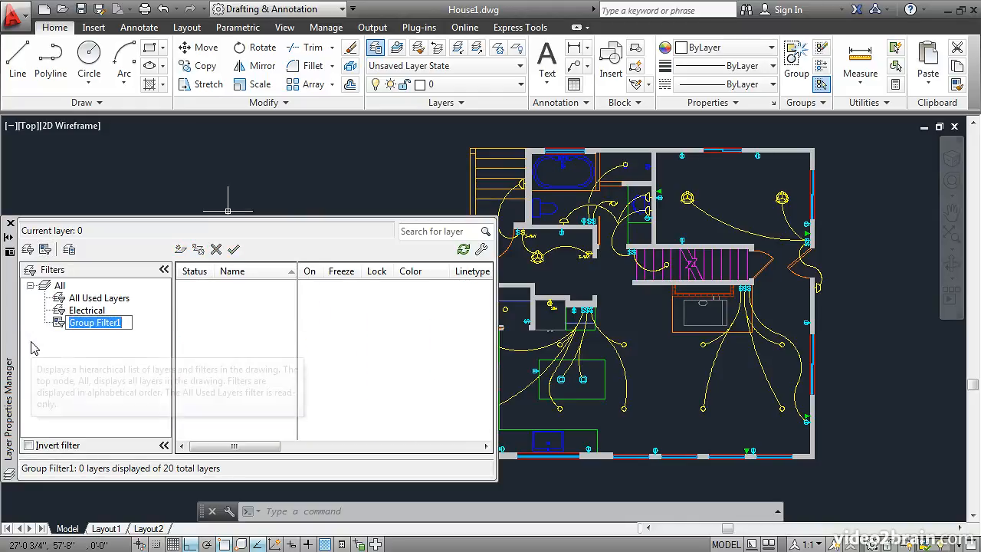
{"action": "key", "text": "Return"}
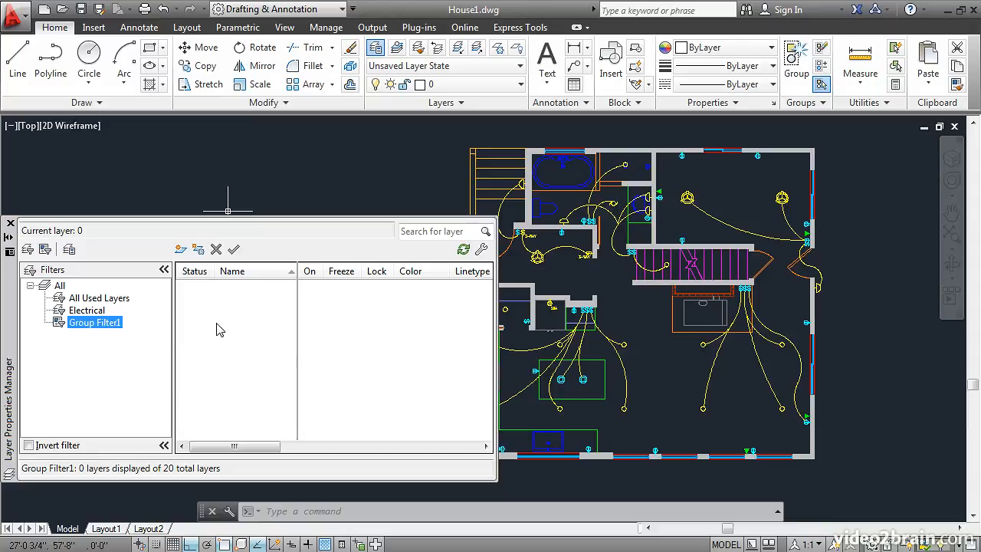
Add the layers A-Doors, A-Poche, E-Lighting, E-Power and D-Communication to the new group filter
{"action": "left_click", "coordinate": [45, 288]}
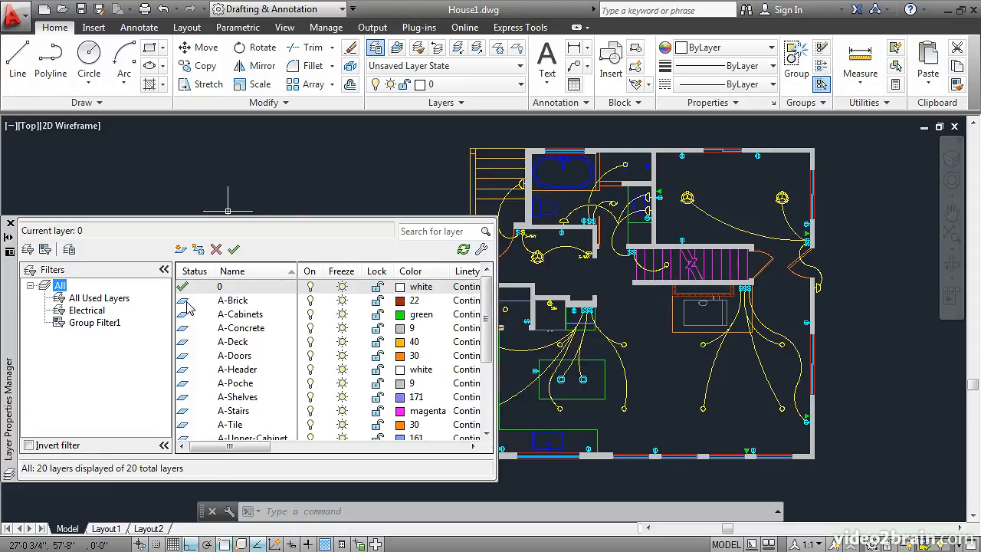
{"action": "left_click_drag", "start_coordinate": [234, 361], "coordinate": [102, 328]}
{"action": "left_click_drag", "start_coordinate": [225, 387], "coordinate": [96, 330]}
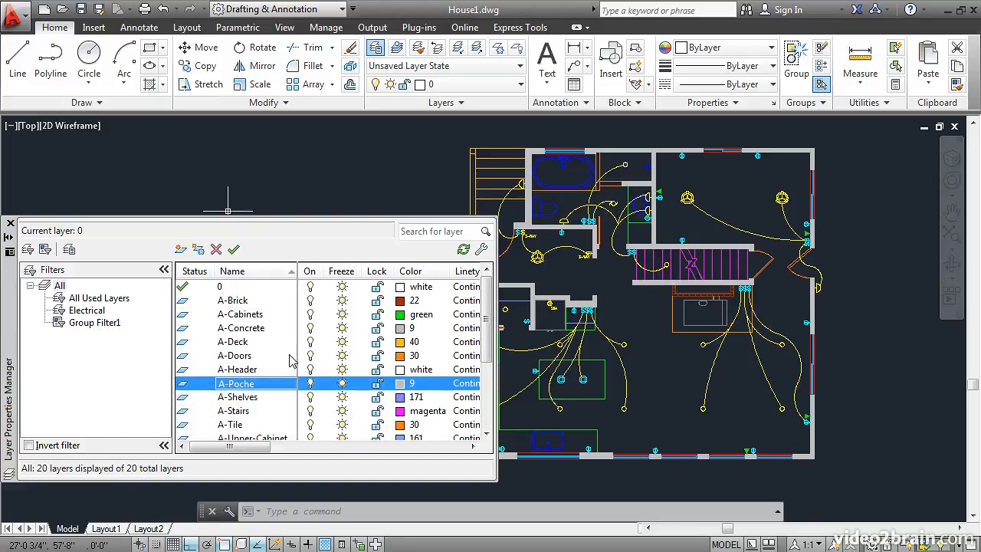
{"action": "left_click_drag", "start_coordinate": [488, 305], "coordinate": [493, 371]}
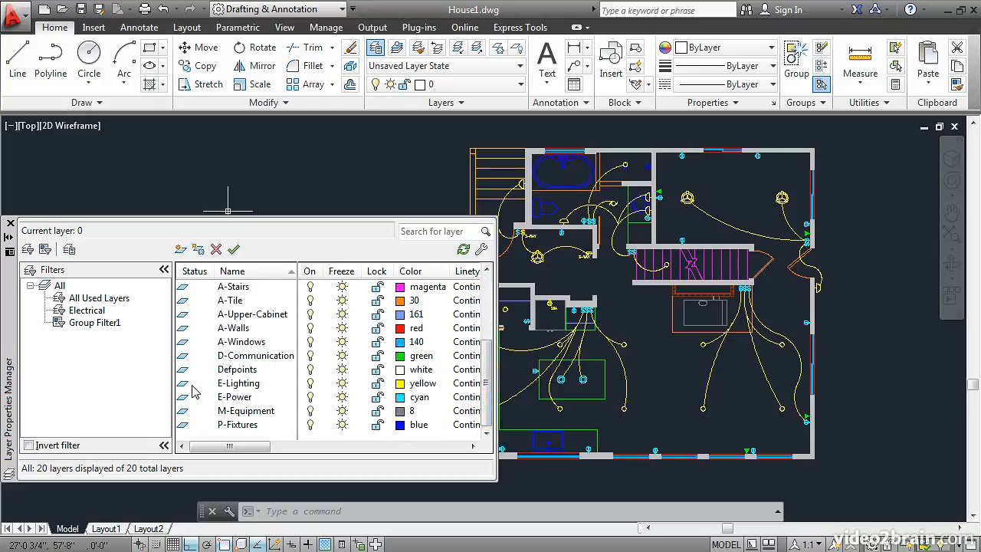
{"action": "left_click_drag", "start_coordinate": [194, 385], "coordinate": [98, 324]}
{"action": "left_click_drag", "start_coordinate": [184, 398], "coordinate": [98, 327]}
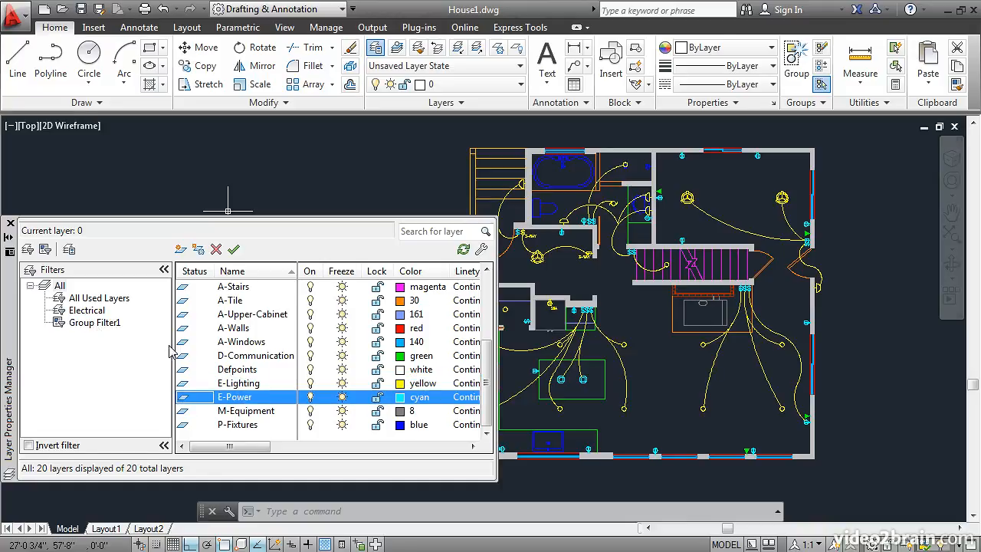
{"action": "left_click_drag", "start_coordinate": [187, 356], "coordinate": [99, 328]}
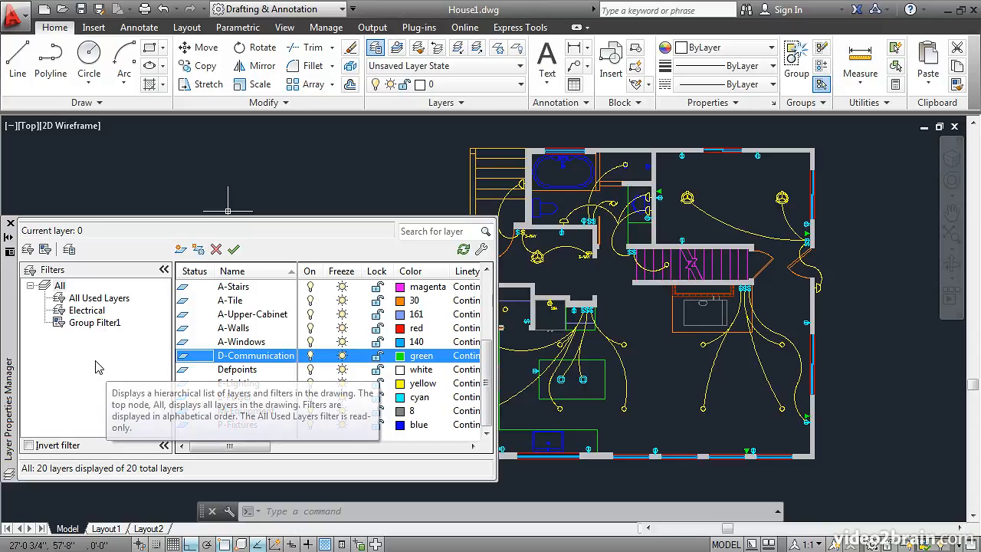
Display the group filter's layers and turn all of them off together, from A-Doors to E-Power
{"action": "left_click", "coordinate": [77, 325]}
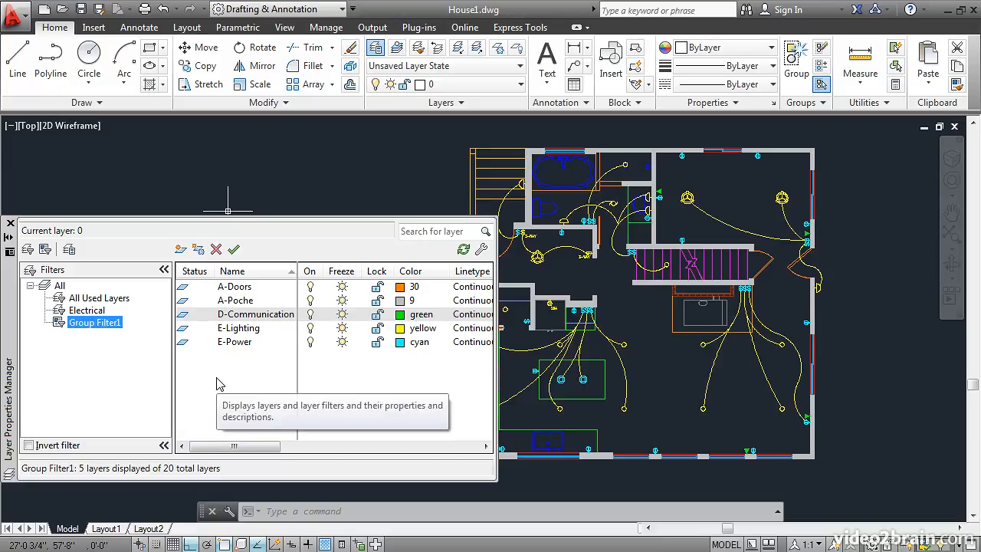
{"action": "left_click", "coordinate": [237, 289]}
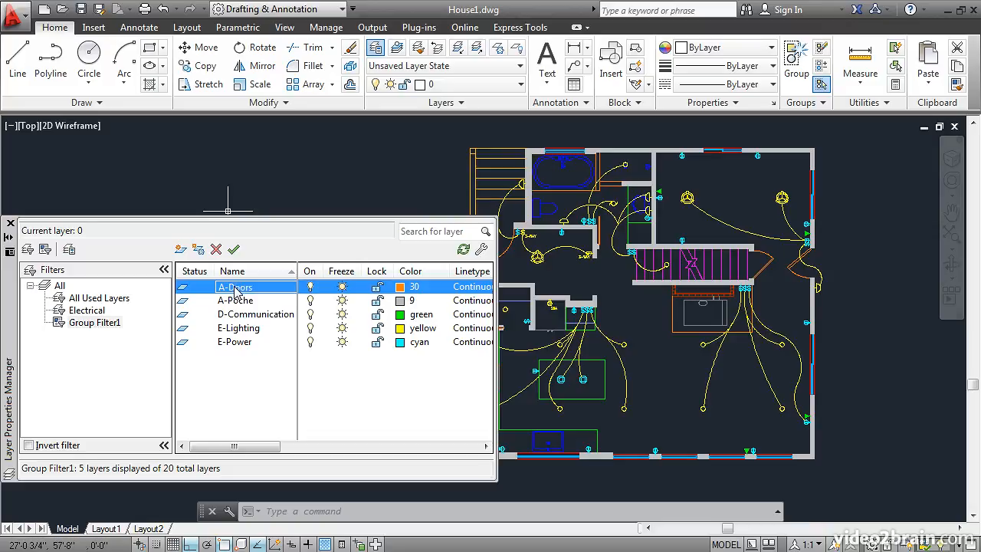
{"action": "left_click", "coordinate": [235, 346], "text": "shift"}
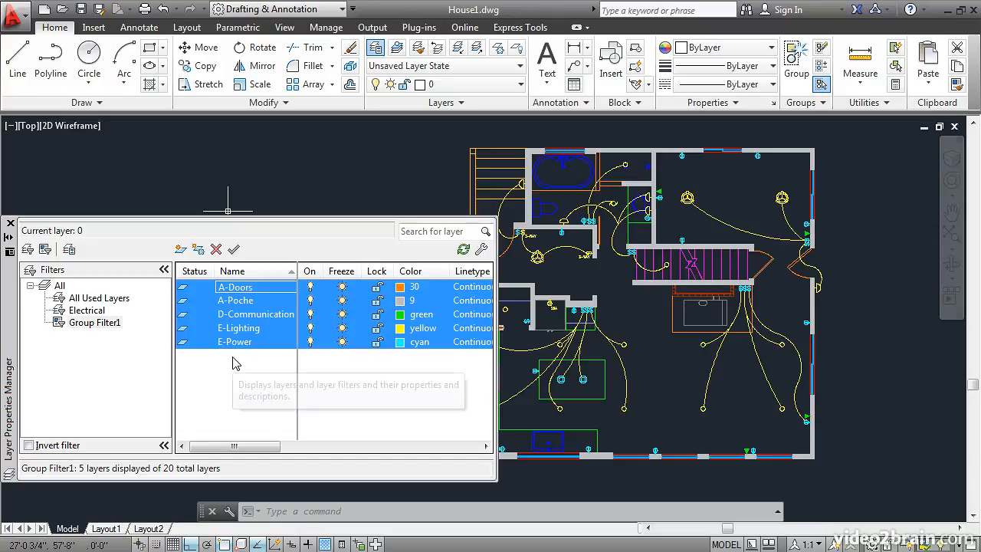
{"action": "left_click", "coordinate": [310, 301]}
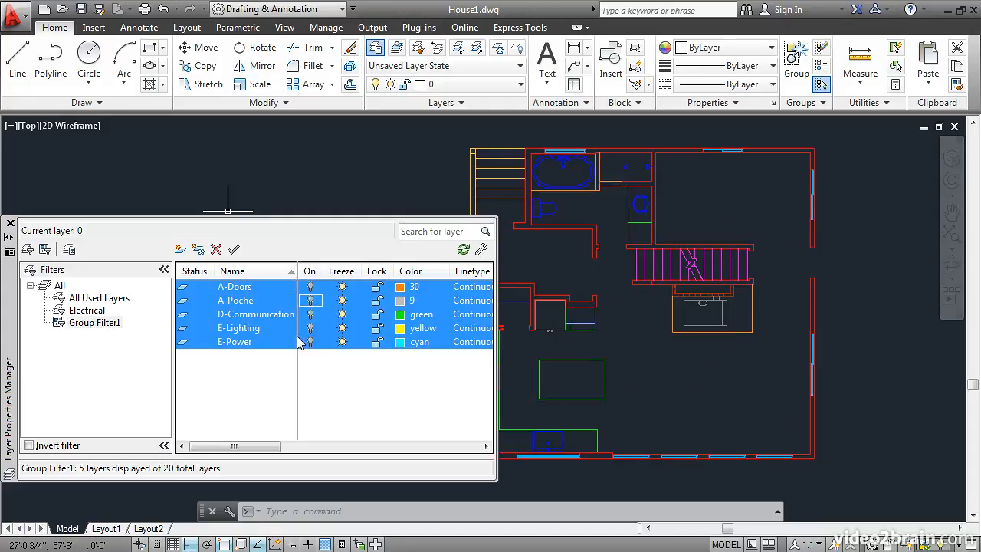
List all layers sorted by on/off state with the turned-off layers first, and look through the sorted list
{"action": "left_click", "coordinate": [46, 289]}
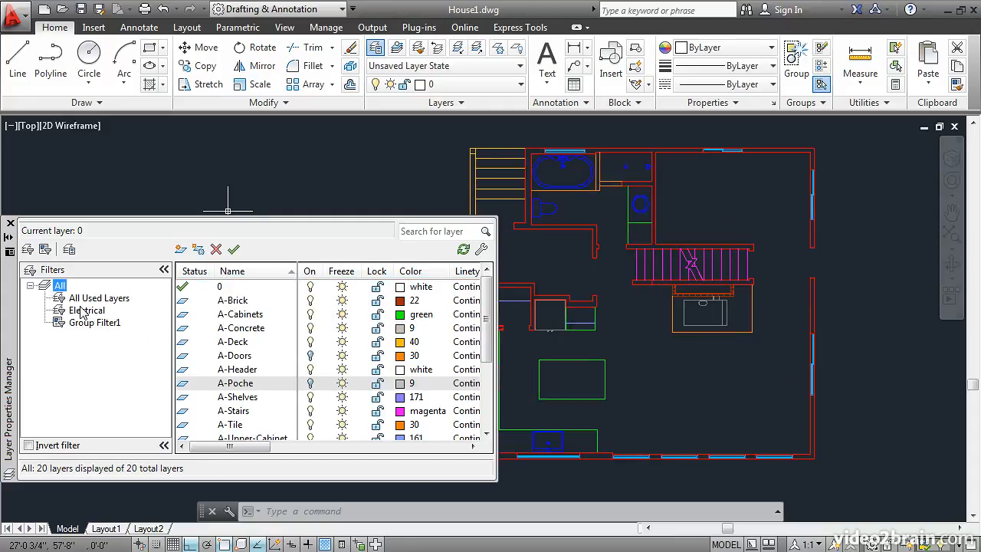
{"action": "left_click", "coordinate": [310, 272]}
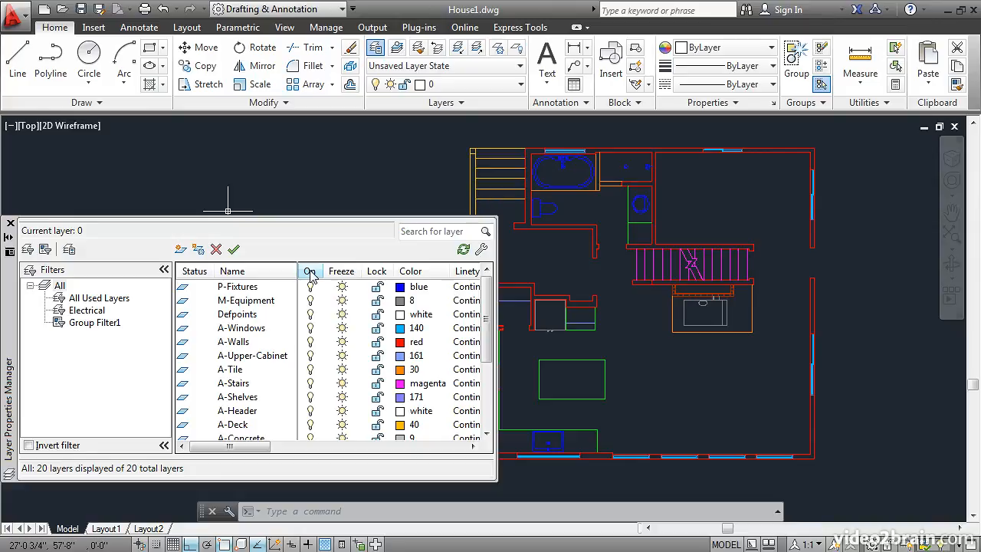
{"action": "left_click", "coordinate": [311, 271]}
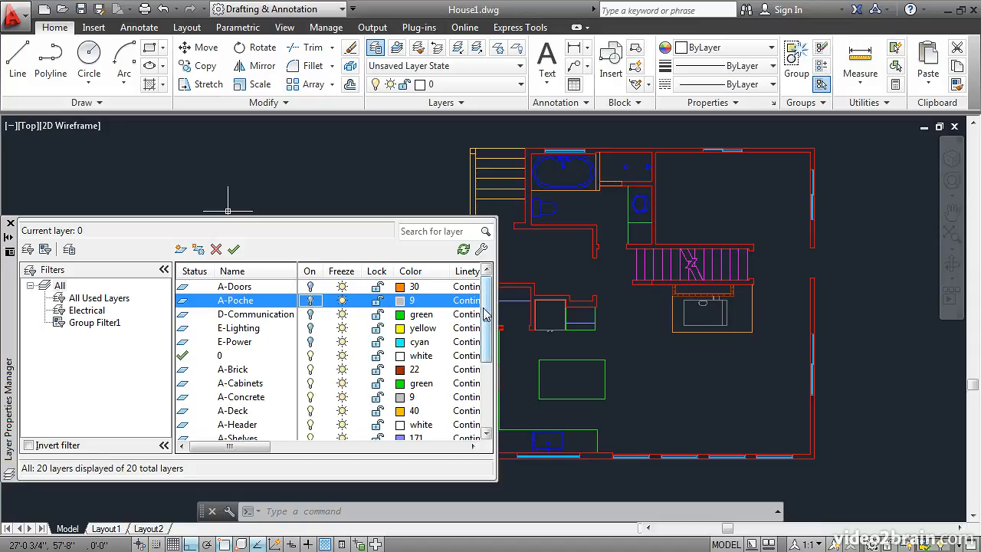
{"action": "left_click_drag", "start_coordinate": [484, 311], "coordinate": [491, 379]}
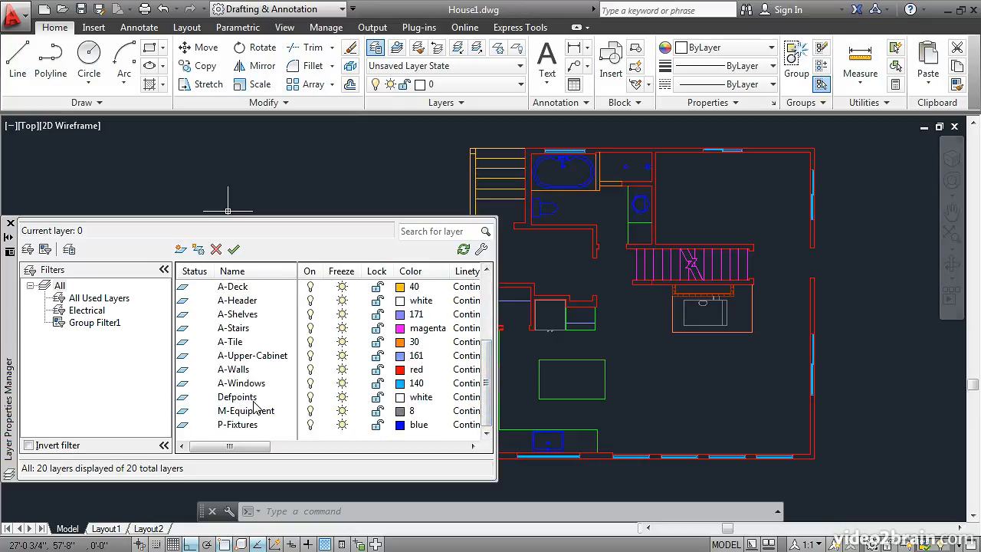
{"action": "left_click_drag", "start_coordinate": [485, 383], "coordinate": [488, 331]}
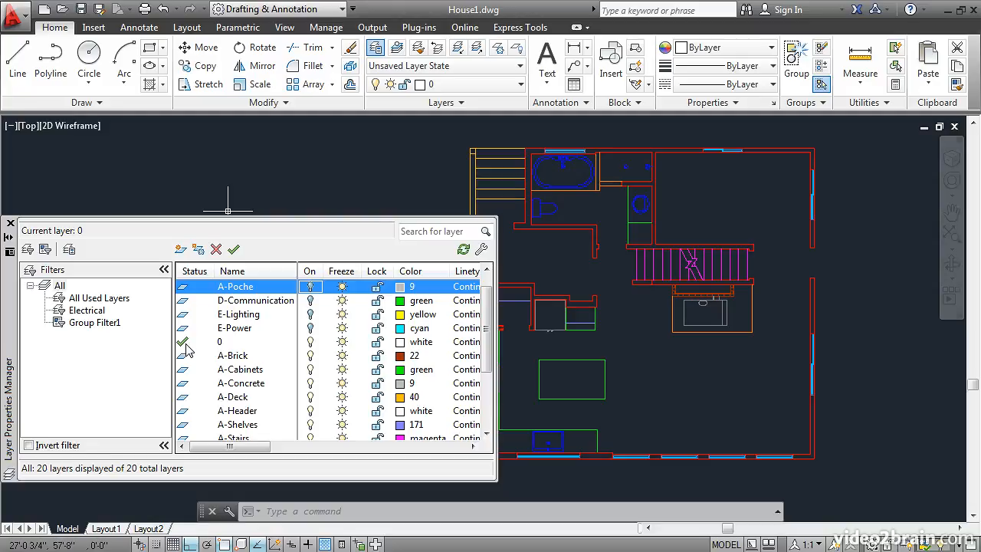
Make A-Header the current layer and draw a line closing the outer side of the exterior wall opening beside the stairs
{"action": "double_click", "coordinate": [184, 412]}
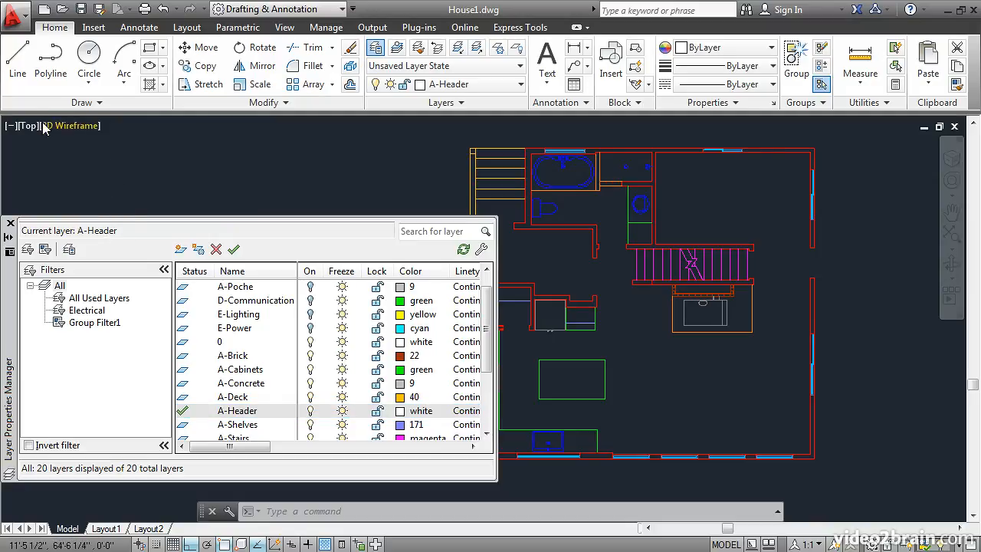
{"action": "left_click", "coordinate": [18, 60]}
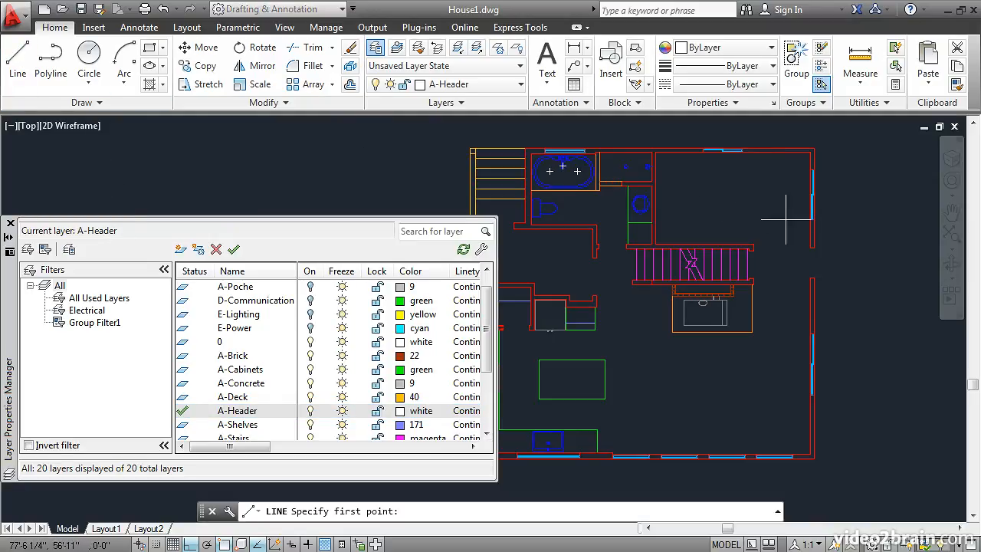
{"action": "scroll", "coordinate": [811, 253], "scroll_direction": "up", "scroll_amount": 3}
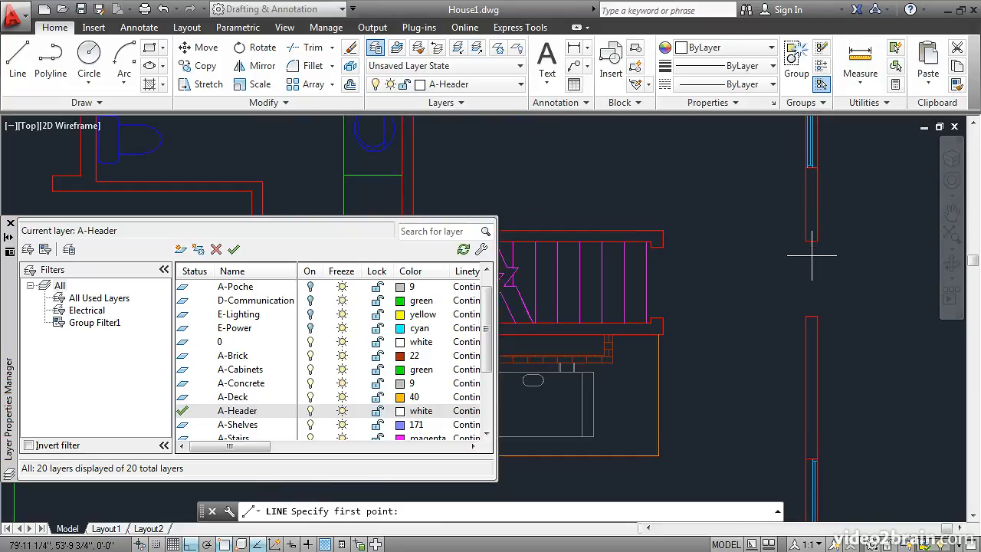
{"action": "left_click", "coordinate": [817, 241]}
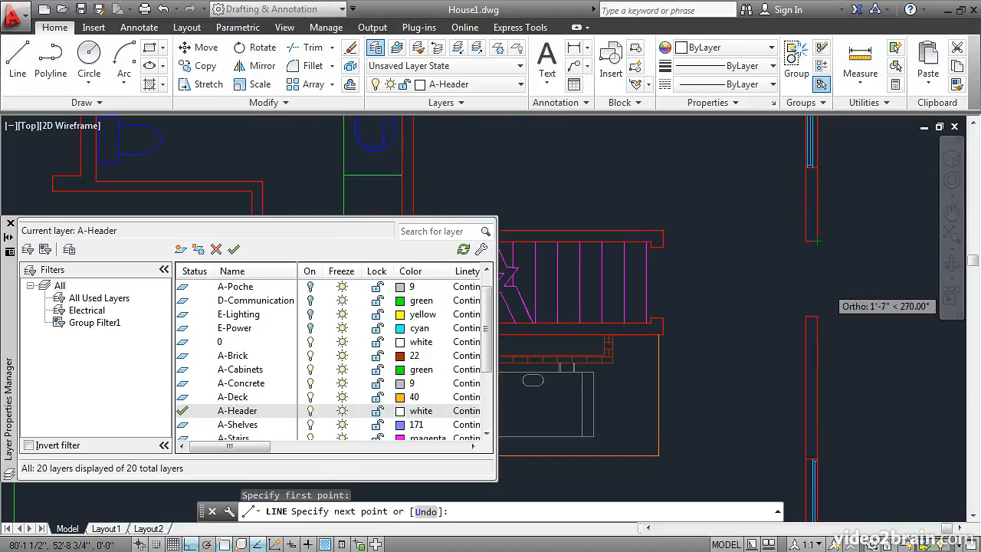
{"action": "left_click", "coordinate": [817, 316]}
{"action": "key", "text": "Return"}
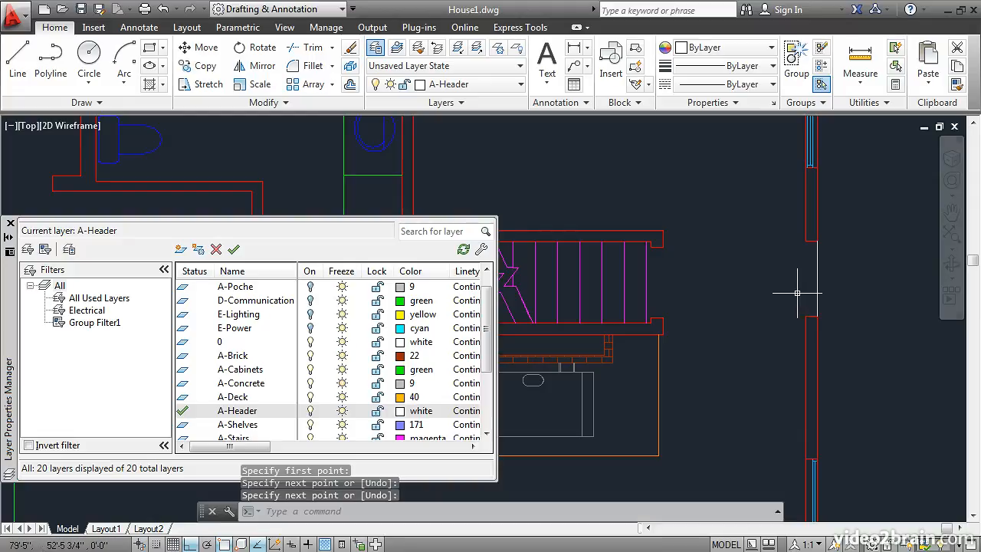
Assign the true color 46,134,35 to the A-Header layer and widen the Color column enough to show the full value
{"action": "left_click", "coordinate": [401, 412]}
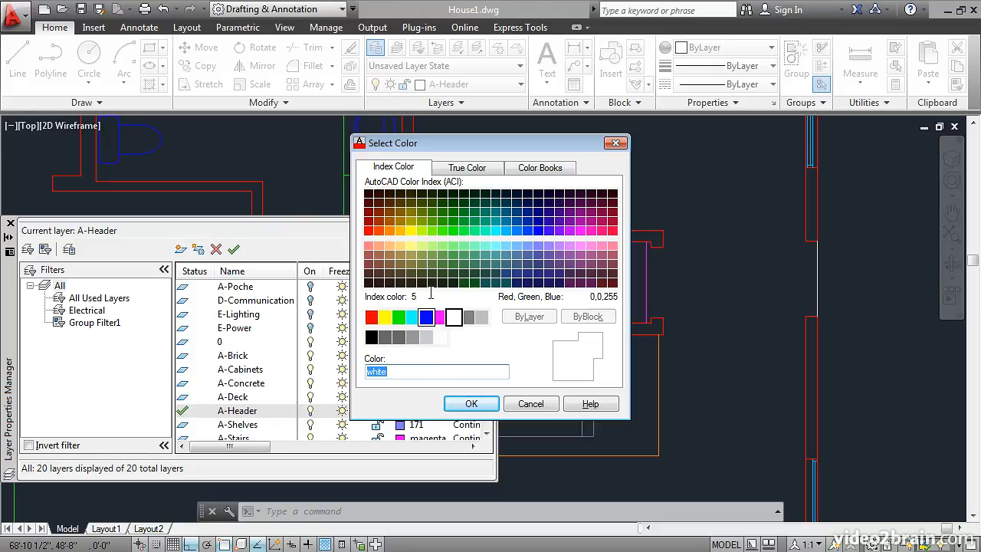
{"action": "left_click", "coordinate": [452, 213]}
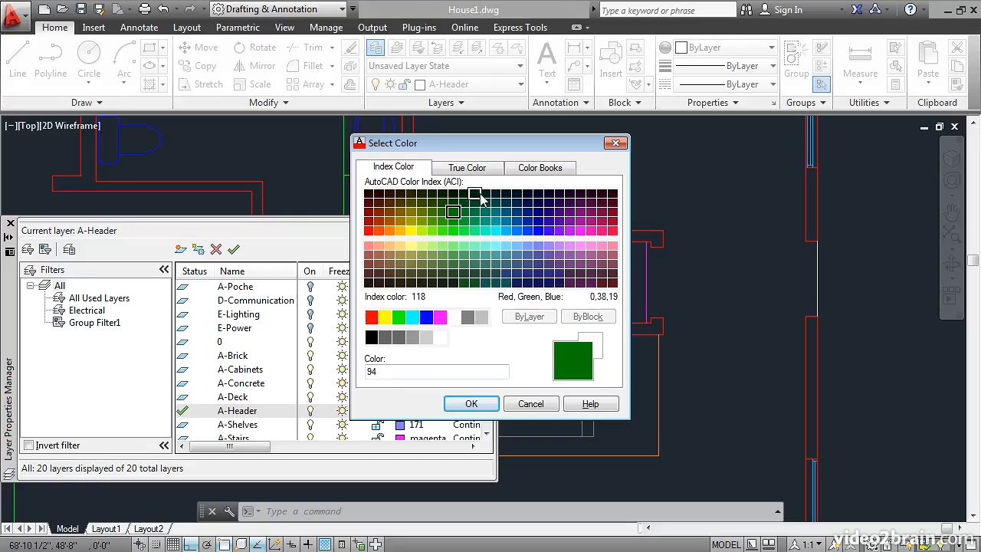
{"action": "left_click", "coordinate": [469, 170]}
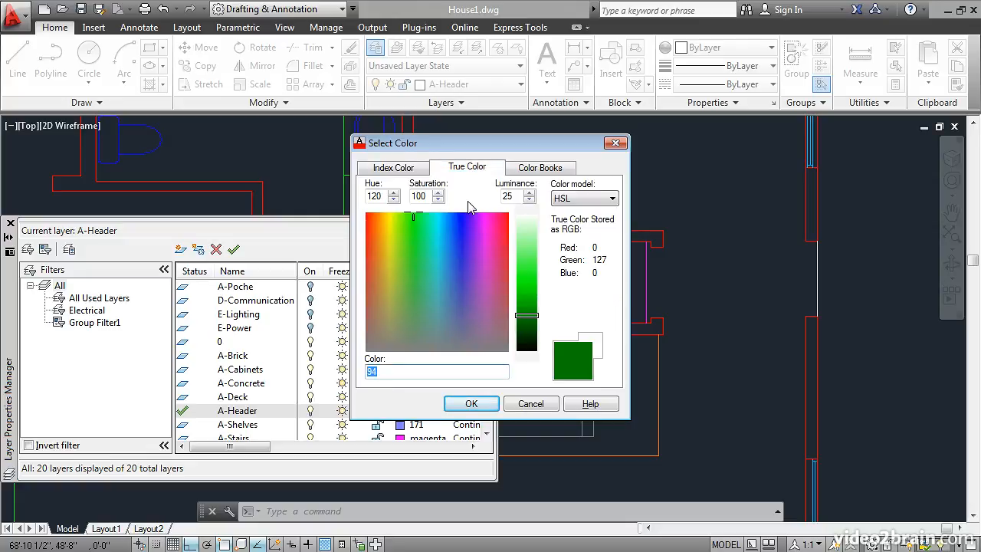
{"action": "left_click_drag", "start_coordinate": [424, 227], "coordinate": [411, 267]}
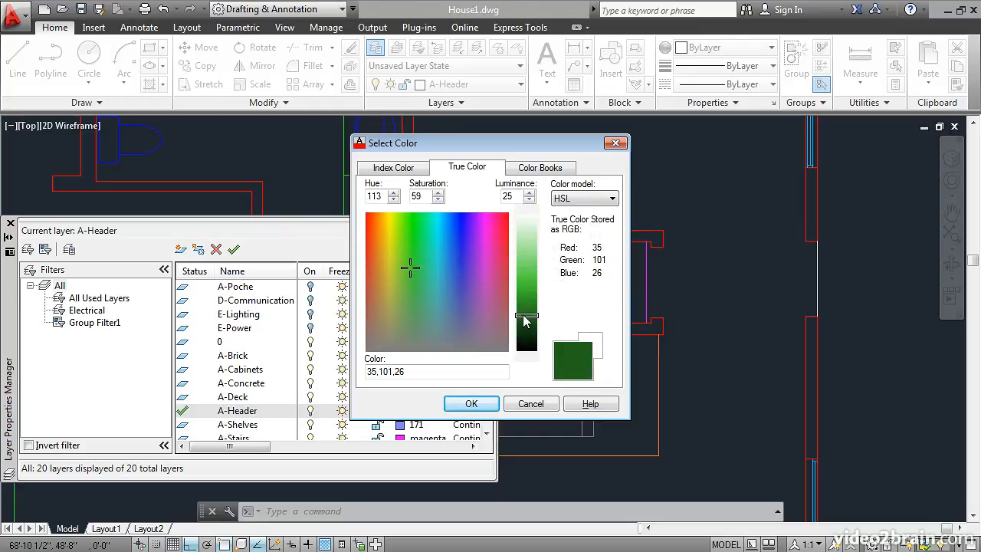
{"action": "mouse_move", "coordinate": [526, 321]}
{"action": "left_mouse_down"}
{"action": "mouse_move", "coordinate": [527, 267]}
{"action": "mouse_move", "coordinate": [527, 313]}
{"action": "left_mouse_up"}
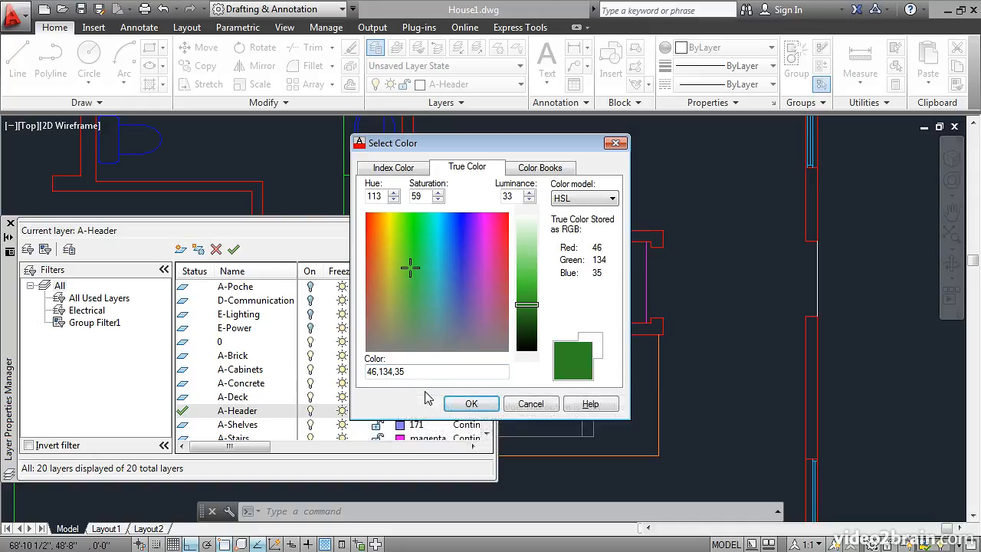
{"action": "left_click", "coordinate": [469, 404]}
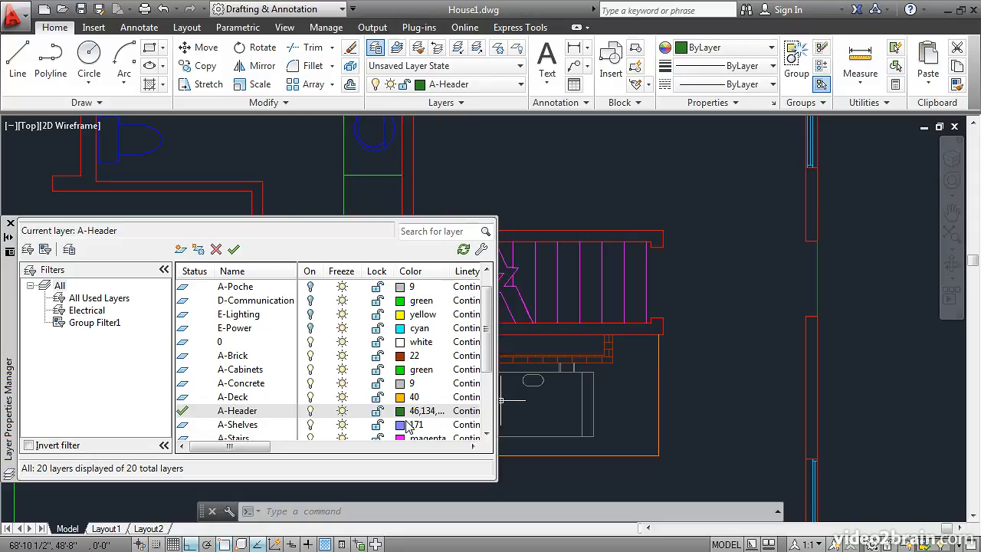
{"action": "left_click_drag", "start_coordinate": [446, 270], "coordinate": [466, 270]}
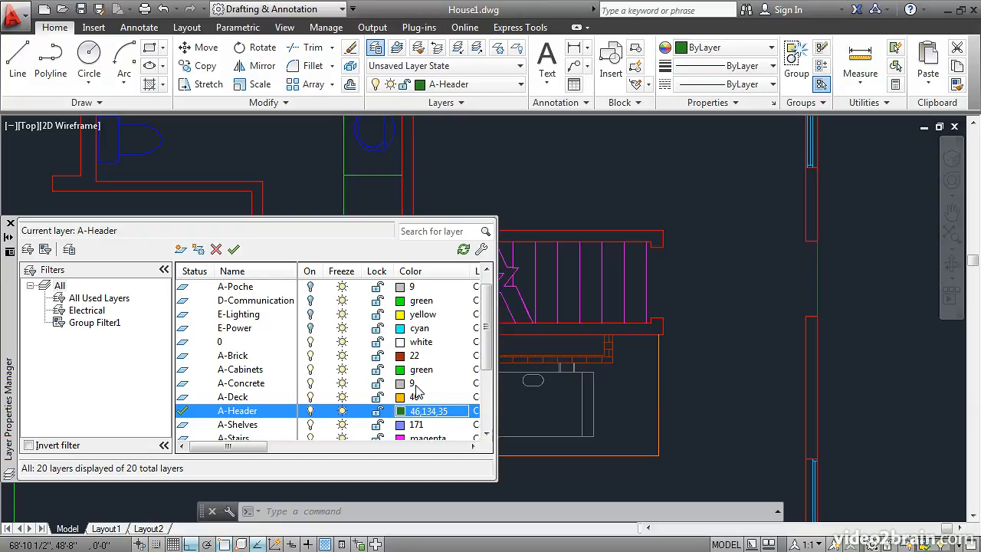
Draw a line closing the inner side of the exterior wall opening opposite the stairs
{"action": "left_click", "coordinate": [18, 58]}
{"action": "left_click", "coordinate": [807, 241]}
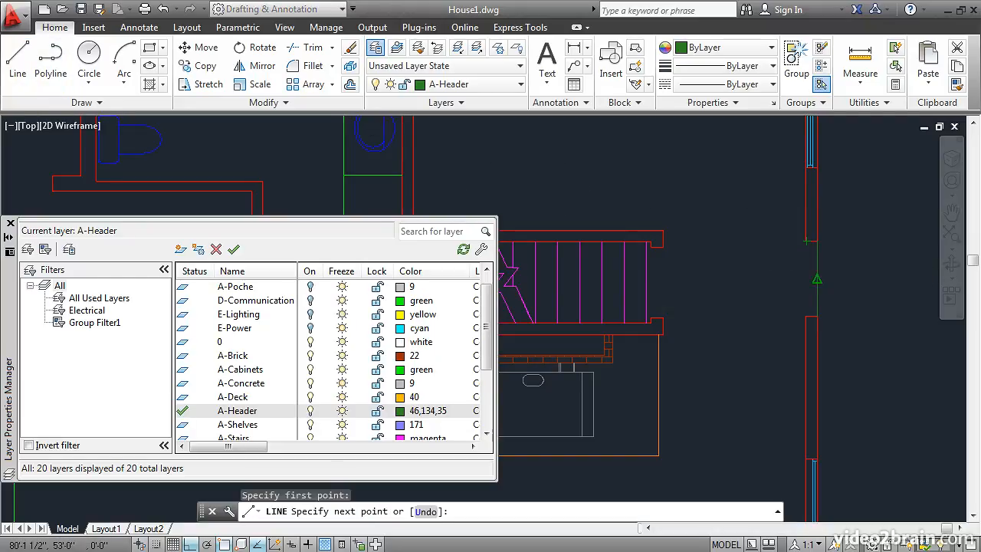
{"action": "left_click", "coordinate": [806, 316]}
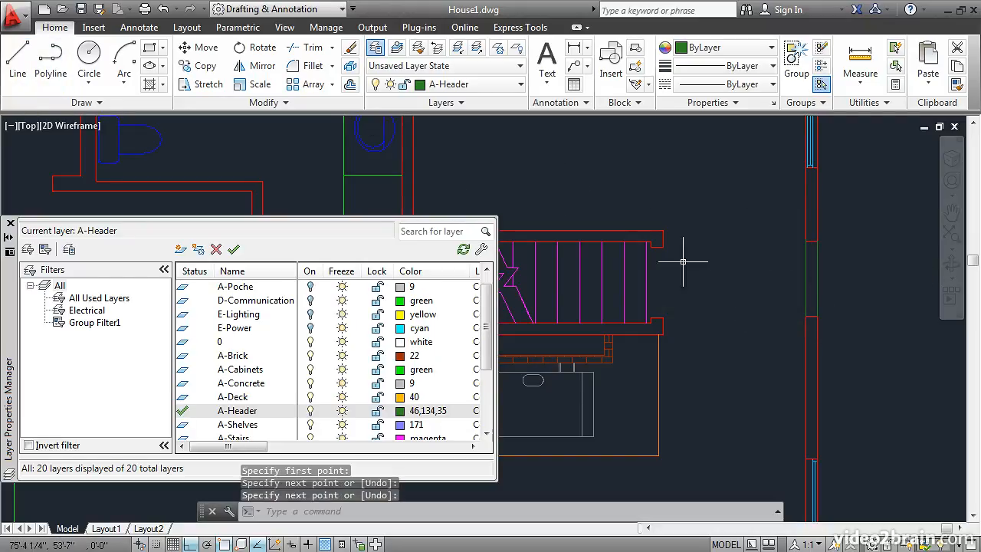
{"action": "key", "text": "Return"}
Draw two header lines across the opening at the stairs' right end, one on each wall face
{"action": "key", "text": "Return"}
{"action": "left_click", "coordinate": [659, 249]}
{"action": "left_click", "coordinate": [657, 312]}
{"action": "key", "text": "Return"}
{"action": "key", "text": "Return"}
{"action": "left_click", "coordinate": [658, 314]}
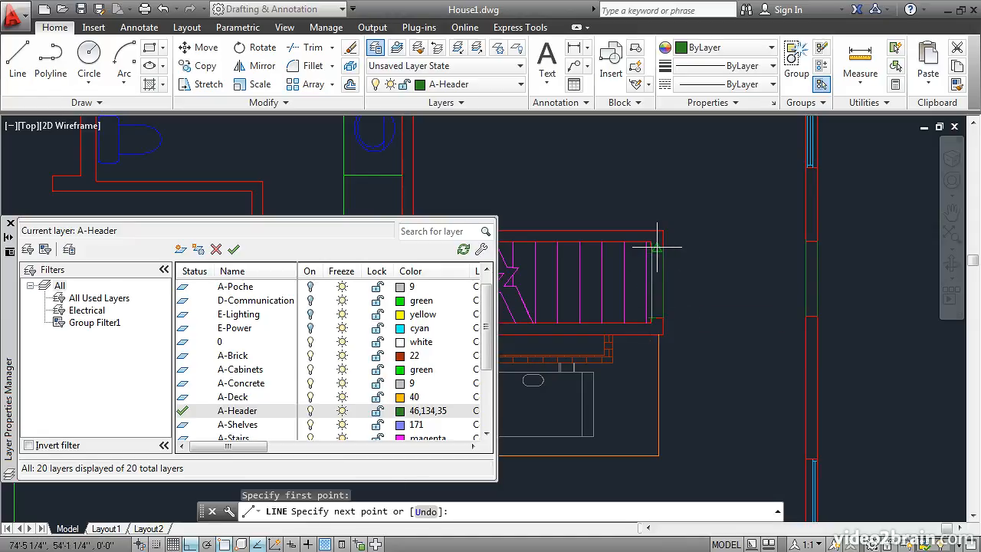
{"action": "scroll", "coordinate": [657, 247], "scroll_direction": "up", "scroll_amount": 2}
{"action": "left_click", "coordinate": [665, 278]}
{"action": "key", "text": "Return"}
Draw two horizontal header lines across the passage opening just beyond the upper left corner of the stairs, one on each wall face
{"action": "scroll", "coordinate": [665, 278], "scroll_direction": "down", "scroll_amount": 6}
{"action": "mouse_move", "coordinate": [651, 289]}
{"action": "middle_mouse_down"}
{"action": "mouse_move", "coordinate": [874, 238]}
{"action": "mouse_move", "coordinate": [880, 245]}
{"action": "middle_mouse_up"}
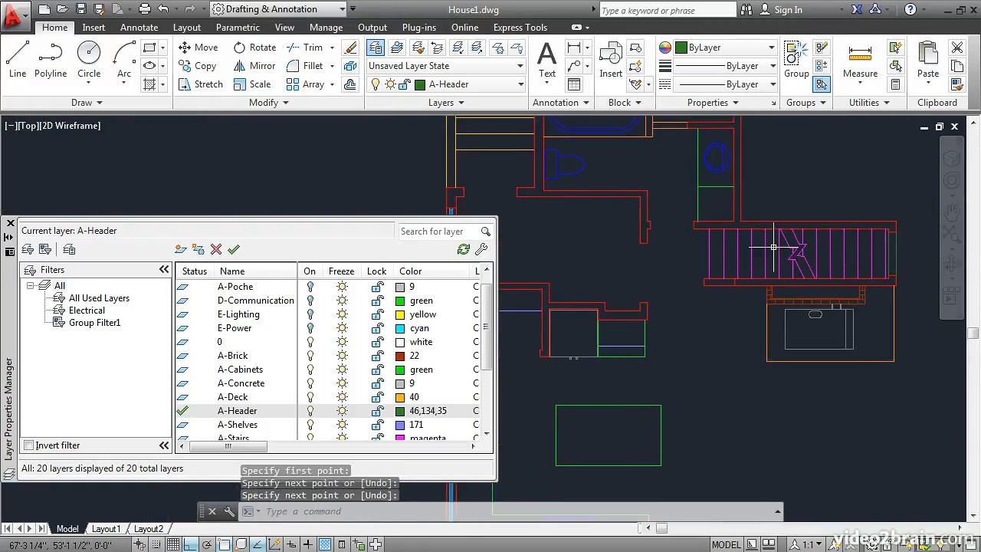
{"action": "scroll", "coordinate": [692, 215], "scroll_direction": "up", "scroll_amount": 4}
{"action": "type", "text": "l"}
{"action": "key", "text": "Return"}
{"action": "left_click", "coordinate": [686, 207]}
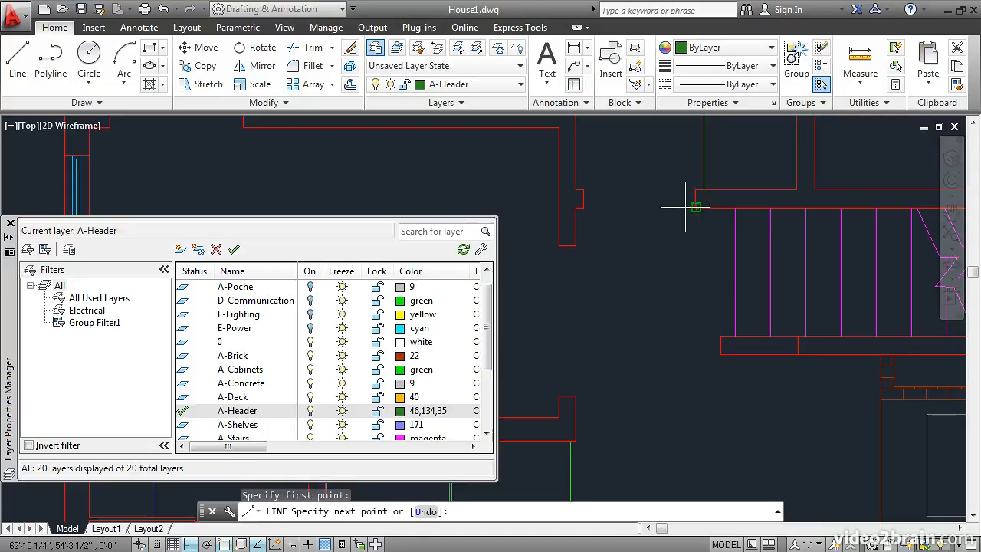
{"action": "left_click", "coordinate": [584, 209]}
{"action": "key", "text": "Return"}
{"action": "key", "text": "Return"}
{"action": "left_click", "coordinate": [584, 190]}
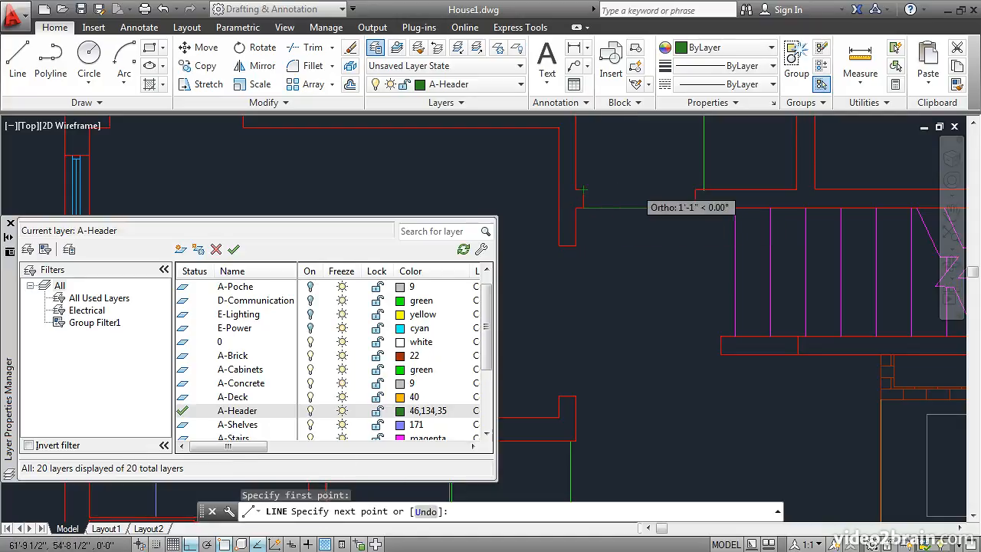
{"action": "left_click", "coordinate": [696, 190]}
{"action": "key", "text": "Return"}
Draw two vertical header lines closing the wide opening in the room wall left of the stairs, one on each wall face
{"action": "key", "text": "Return"}
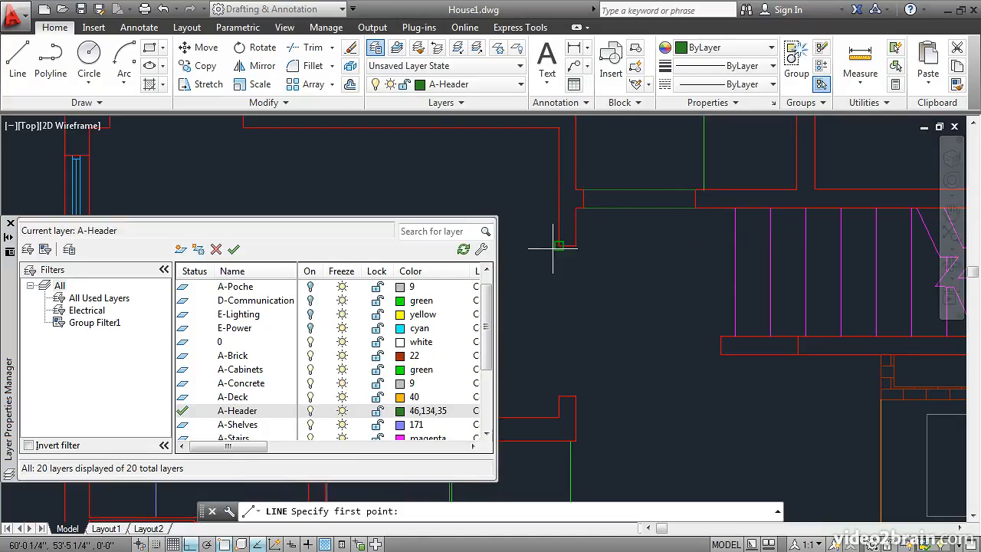
{"action": "left_click", "coordinate": [559, 245]}
{"action": "left_click", "coordinate": [560, 397]}
{"action": "key", "text": "Return"}
{"action": "key", "text": "Return"}
{"action": "left_click", "coordinate": [575, 396]}
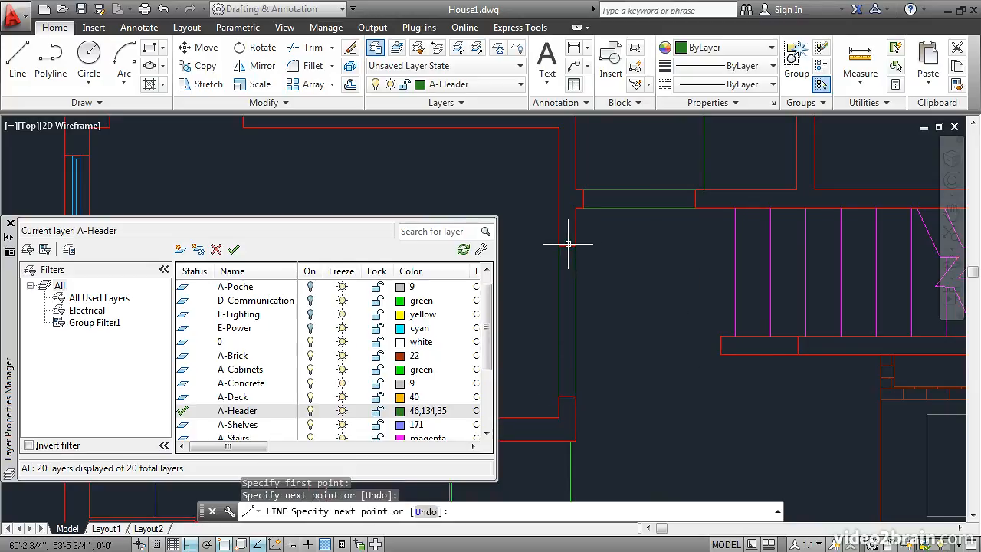
{"action": "key", "text": "Return"}
Draw two horizontal header lines across the wall opening below the deck stairs, one on each wall face
{"action": "mouse_move", "coordinate": [324, 179]}
{"action": "middle_mouse_down"}
{"action": "mouse_move", "coordinate": [504, 175]}
{"action": "mouse_move", "coordinate": [720, 324]}
{"action": "mouse_move", "coordinate": [744, 317]}
{"action": "middle_mouse_up"}
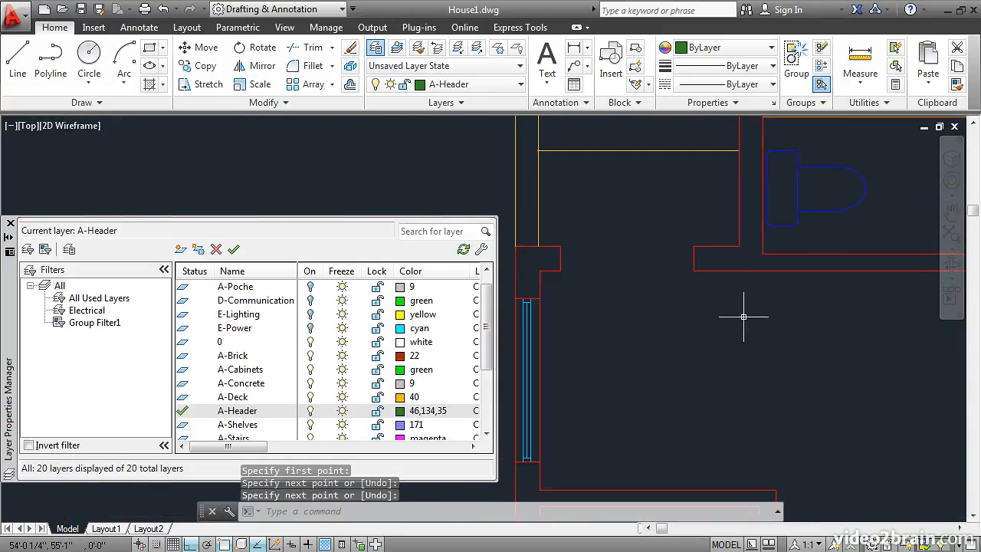
{"action": "key", "text": "Return"}
{"action": "left_click", "coordinate": [694, 270]}
{"action": "left_click", "coordinate": [560, 270]}
{"action": "key", "text": "Return"}
{"action": "key", "text": "Return"}
{"action": "left_click", "coordinate": [560, 246]}
{"action": "left_click", "coordinate": [694, 246]}
{"action": "key", "text": "Return"}
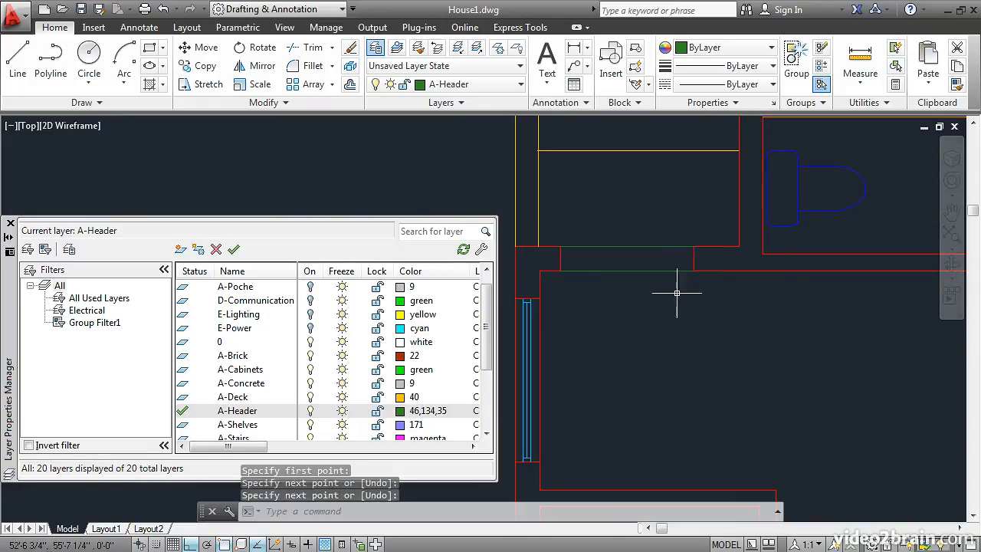
Turn off the A-Header layer while it is the current layer
{"action": "scroll", "coordinate": [677, 293], "scroll_direction": "down", "scroll_amount": 5}
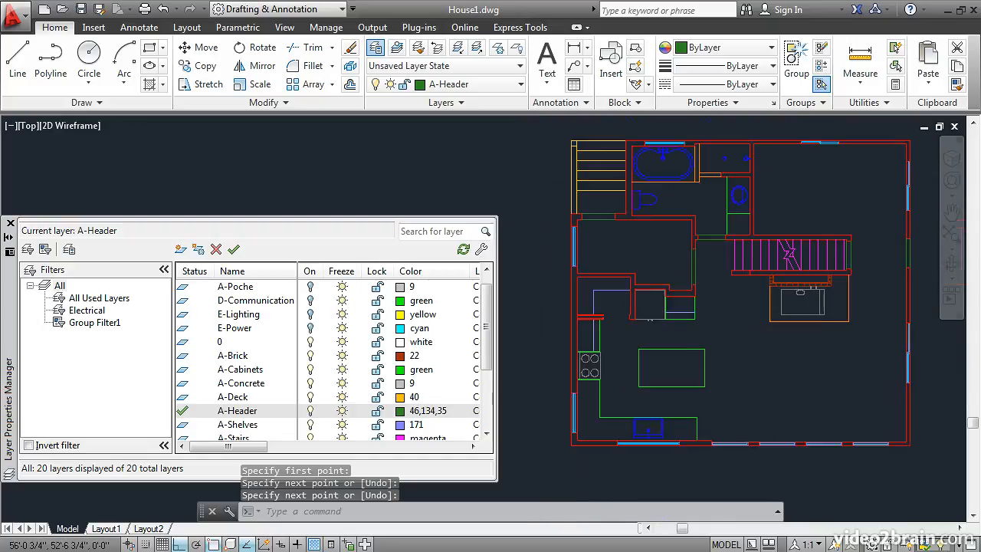
{"action": "middle_click_drag", "start_coordinate": [697, 278], "coordinate": [653, 301]}
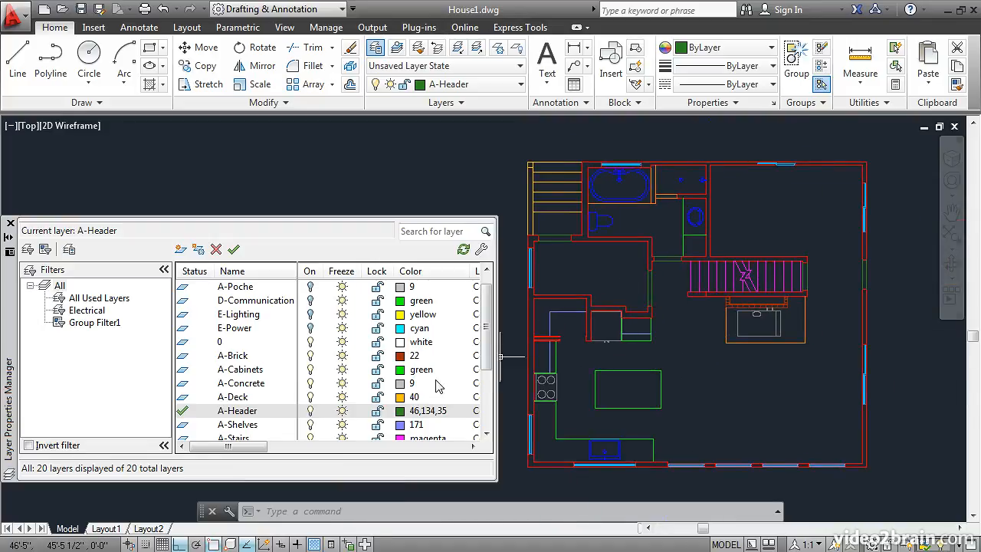
{"action": "left_click", "coordinate": [311, 412]}
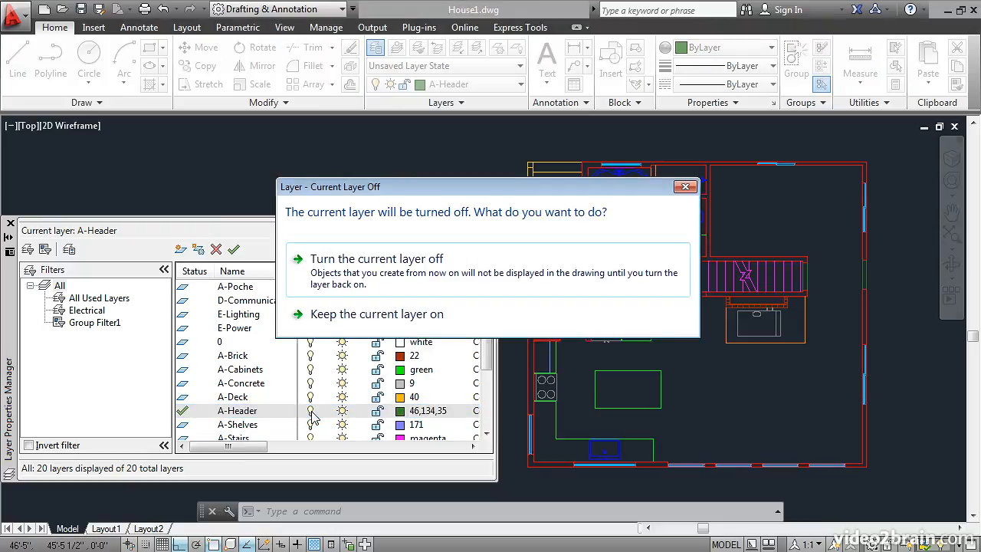
{"action": "left_click", "coordinate": [354, 314]}
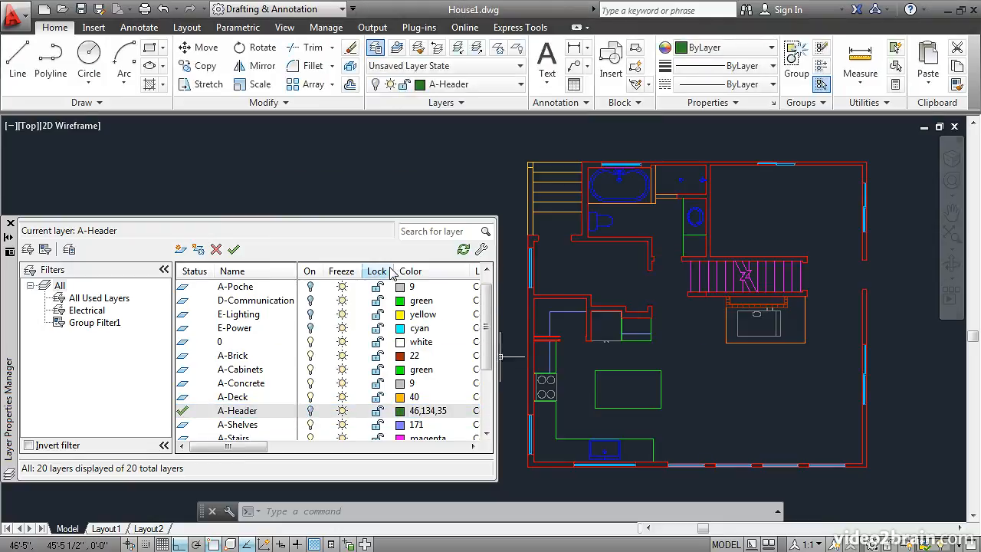
Draw a horizontal test line in the open area below the fireplace on the turned-off A-Header layer, then turn that layer back on
{"action": "left_click", "coordinate": [23, 55]}
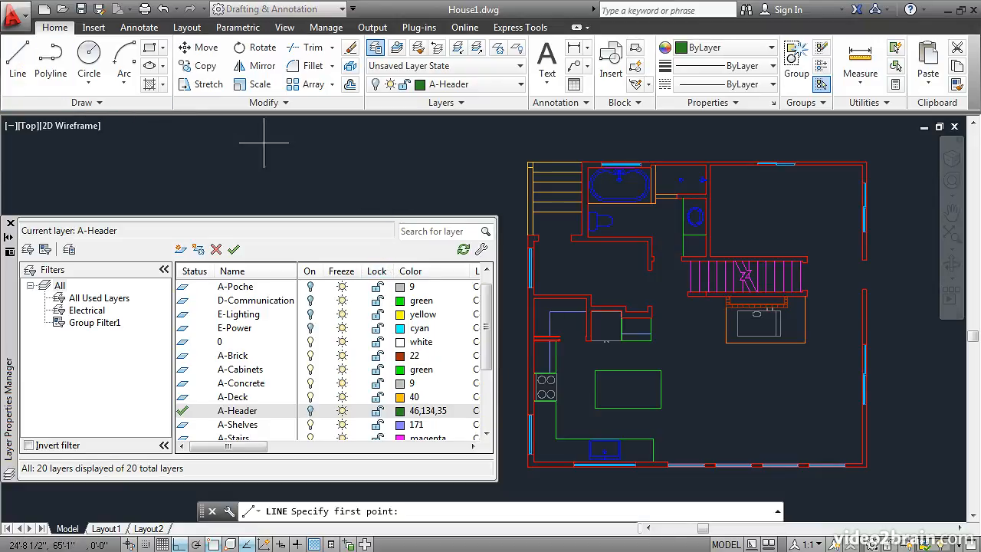
{"action": "left_click", "coordinate": [706, 384]}
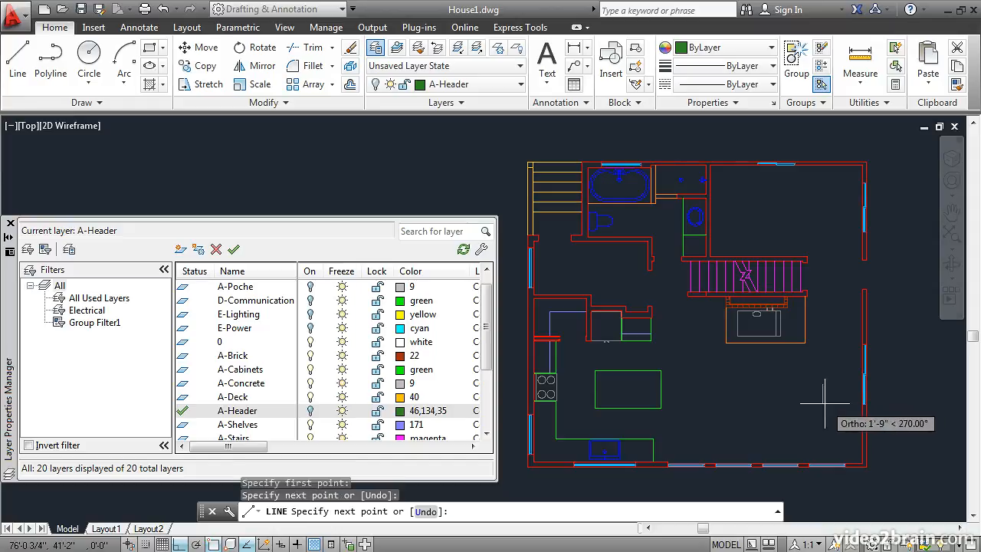
{"action": "key", "text": "Return"}
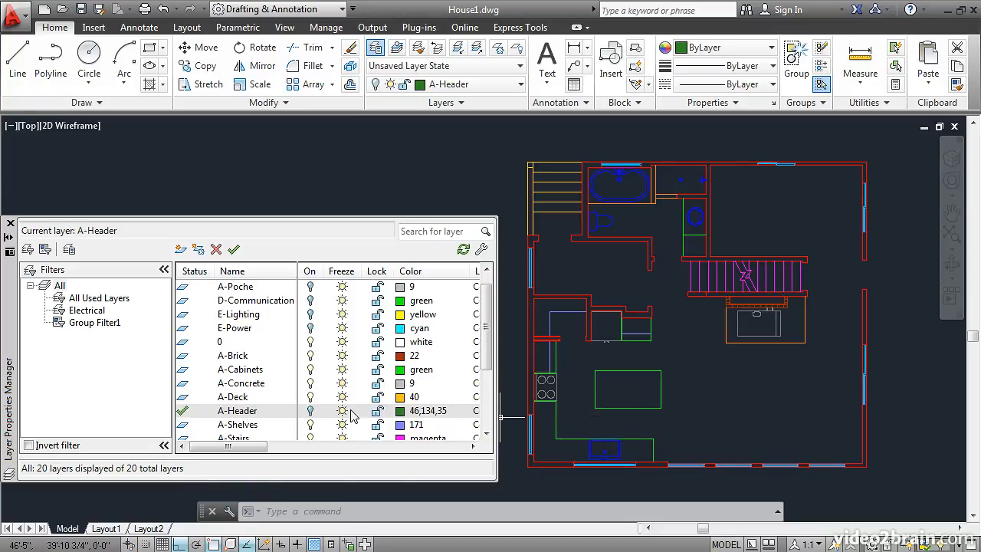
{"action": "left_click", "coordinate": [311, 410]}
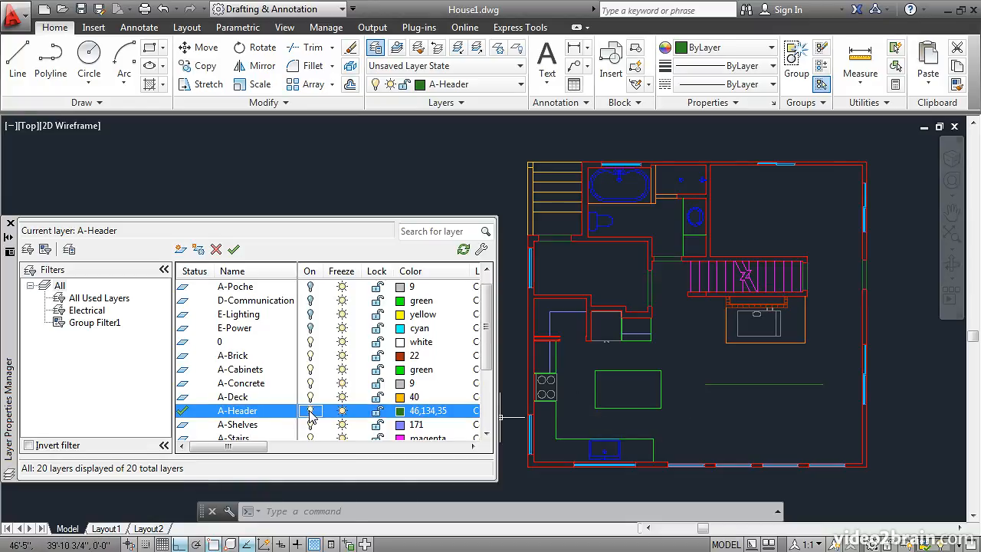
Make layer 0 the current layer and turn off the A-Header layer
{"action": "double_click", "coordinate": [184, 342]}
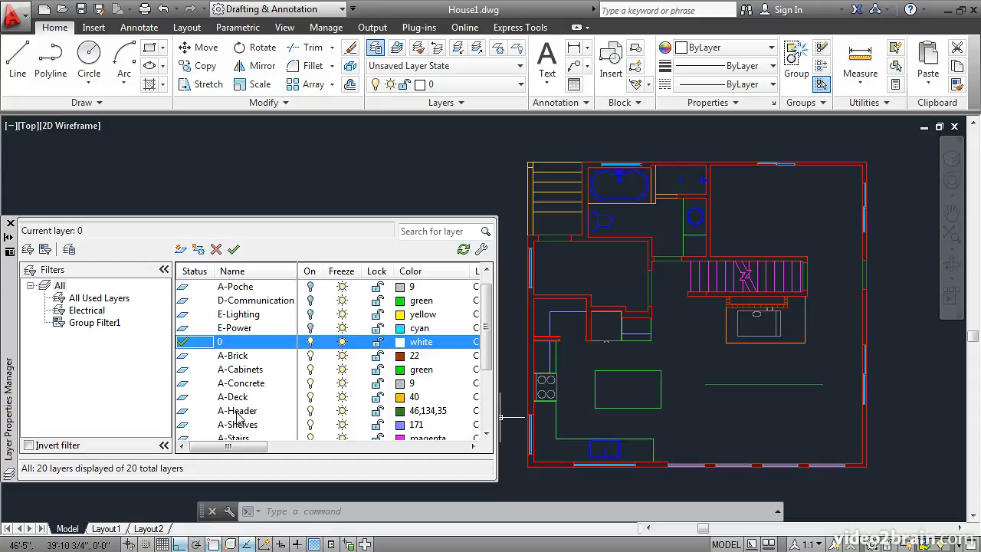
{"action": "left_click", "coordinate": [311, 413]}
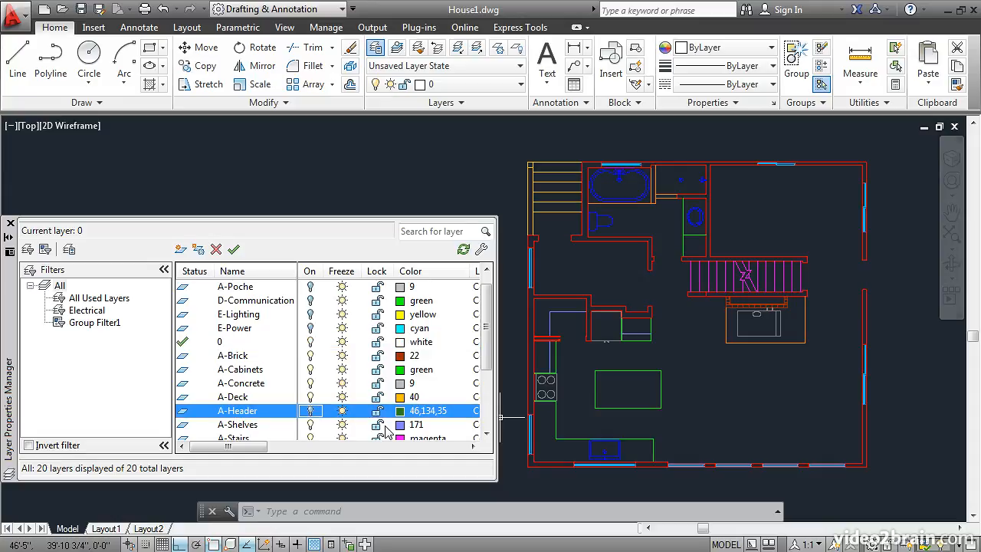
Draw a horizontal test line about 10 feet long on layer 0 below the fireplace and turn the A-Header layer back on
{"action": "left_click", "coordinate": [18, 60]}
{"action": "left_click", "coordinate": [715, 399]}
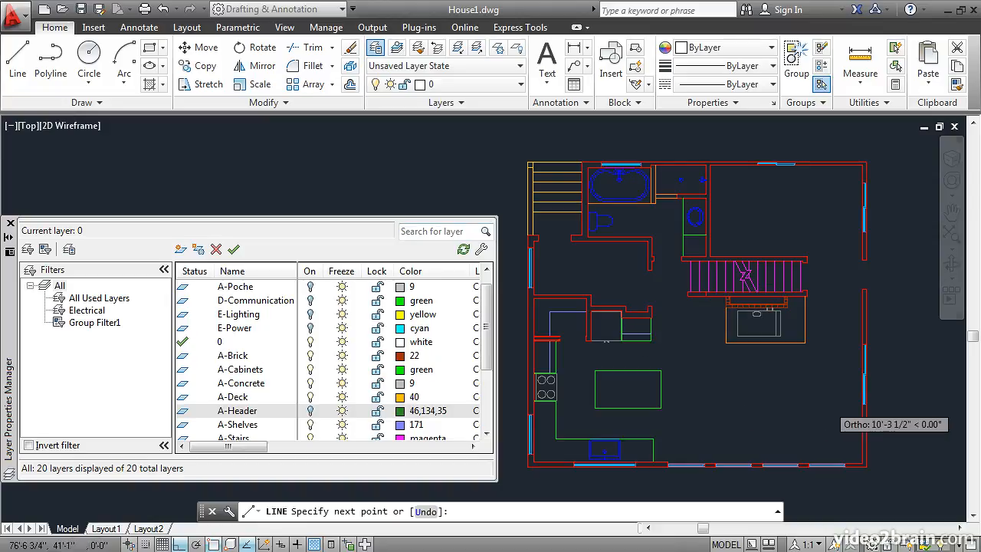
{"action": "left_click", "coordinate": [827, 398]}
{"action": "key", "text": "Return"}
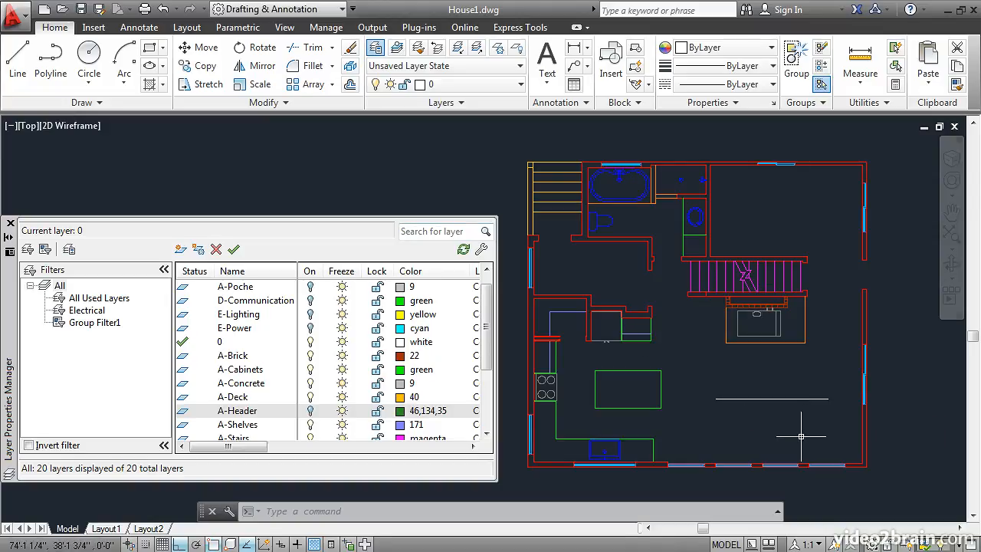
{"action": "left_click", "coordinate": [310, 411]}
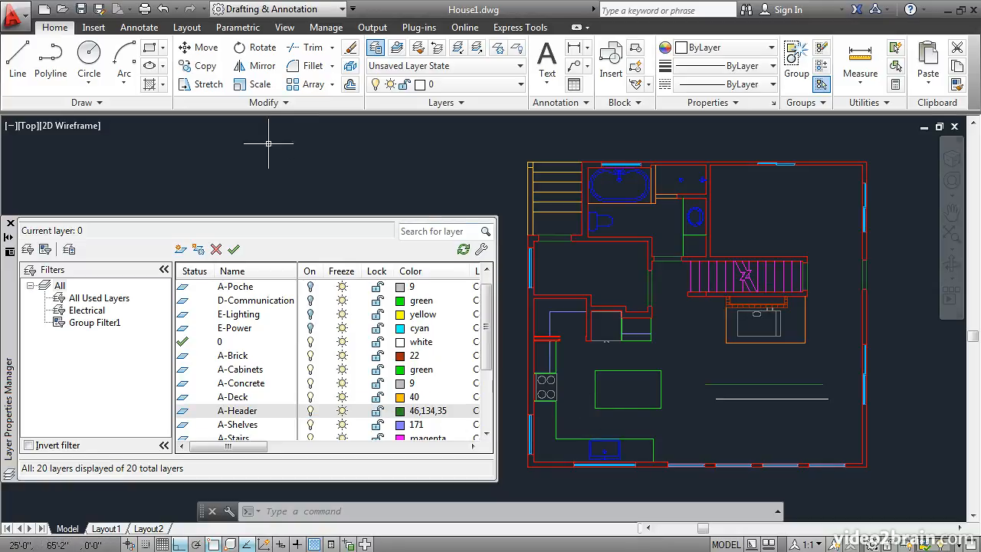
Erase both horizontal test lines in the open area below the fireplace
{"action": "left_click", "coordinate": [350, 47]}
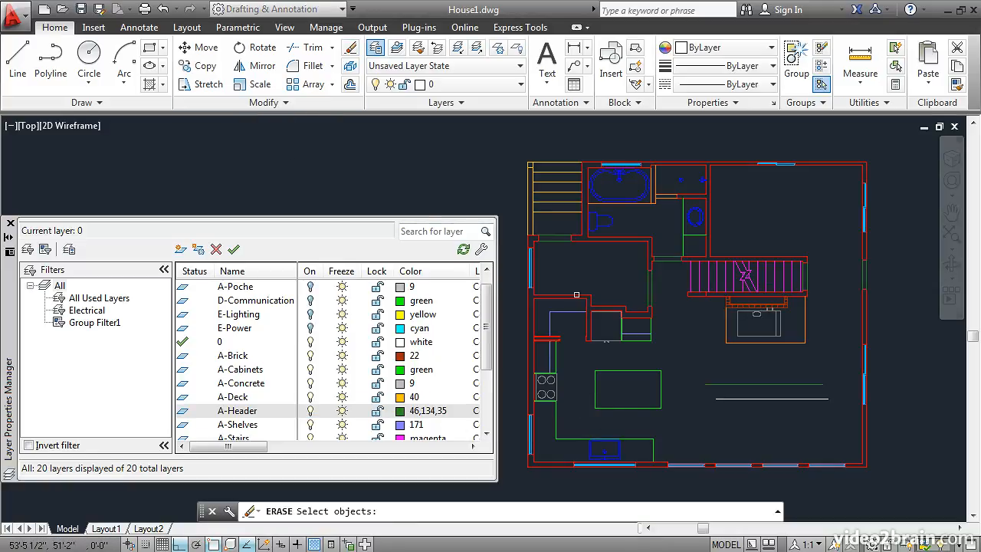
{"action": "left_click", "coordinate": [725, 399]}
{"action": "left_click", "coordinate": [716, 371]}
{"action": "key", "text": "Return"}
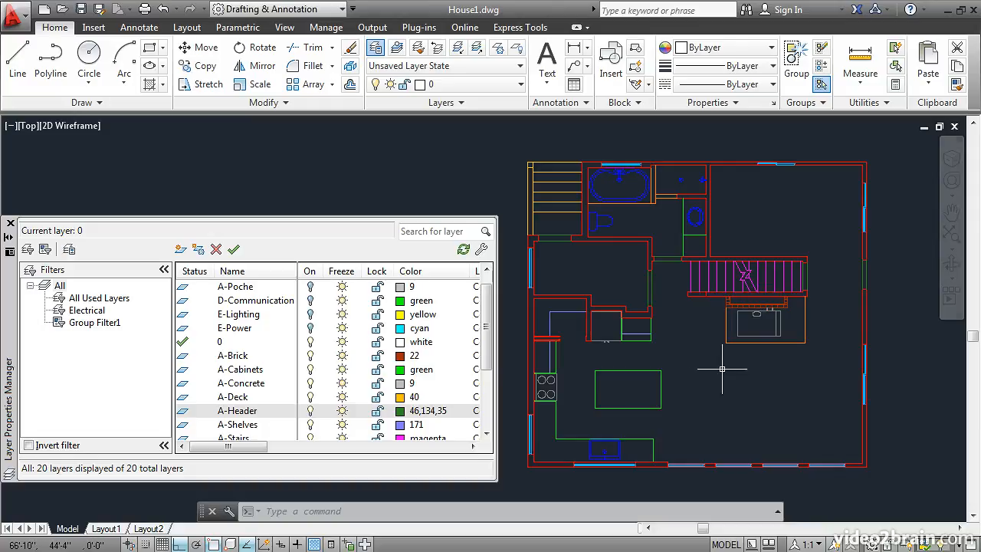
Freeze the A-Header layer and thaw it again
{"action": "left_click", "coordinate": [342, 411]}
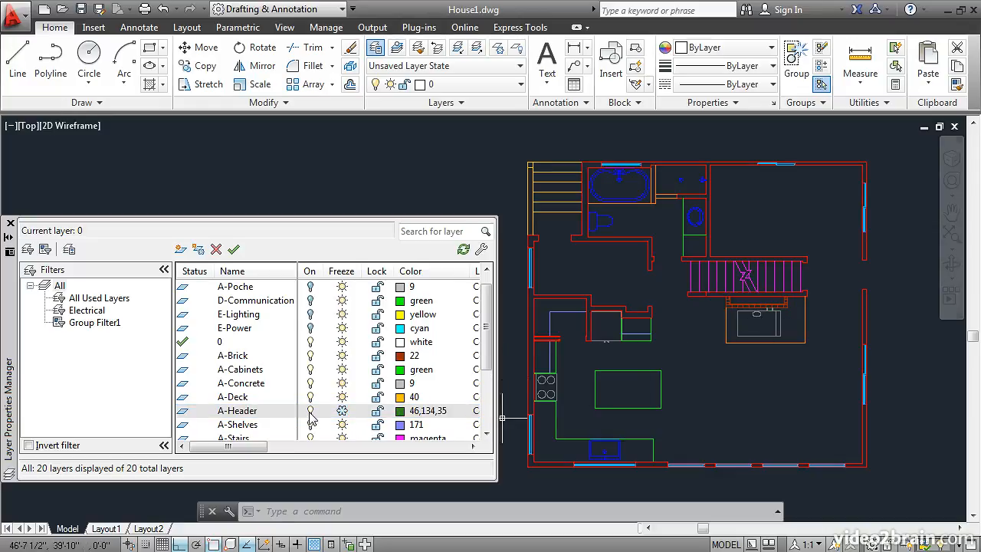
{"action": "left_click", "coordinate": [342, 412]}
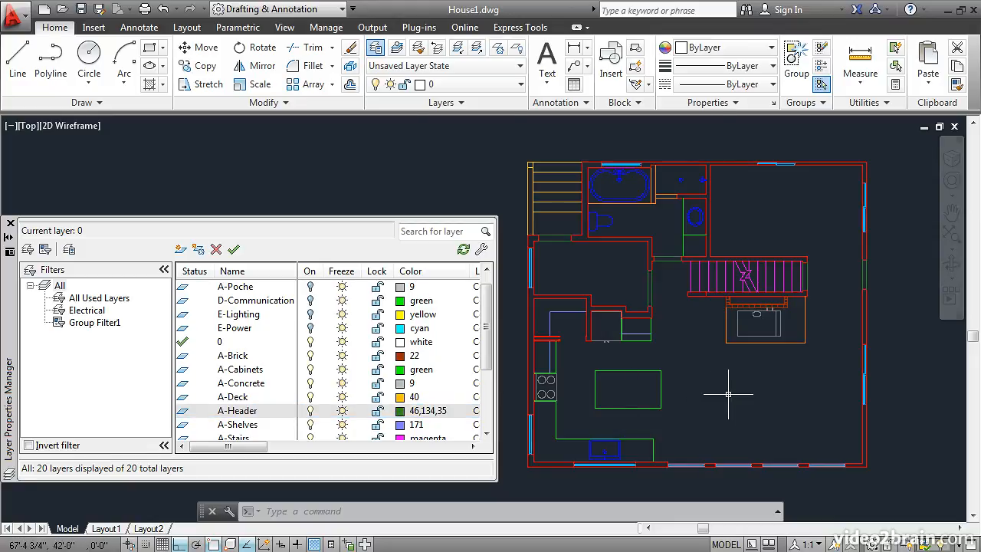
{"action": "scroll", "coordinate": [728, 394], "scroll_direction": "down", "scroll_amount": 2}
{"action": "middle_click_drag", "start_coordinate": [728, 394], "coordinate": [688, 386]}
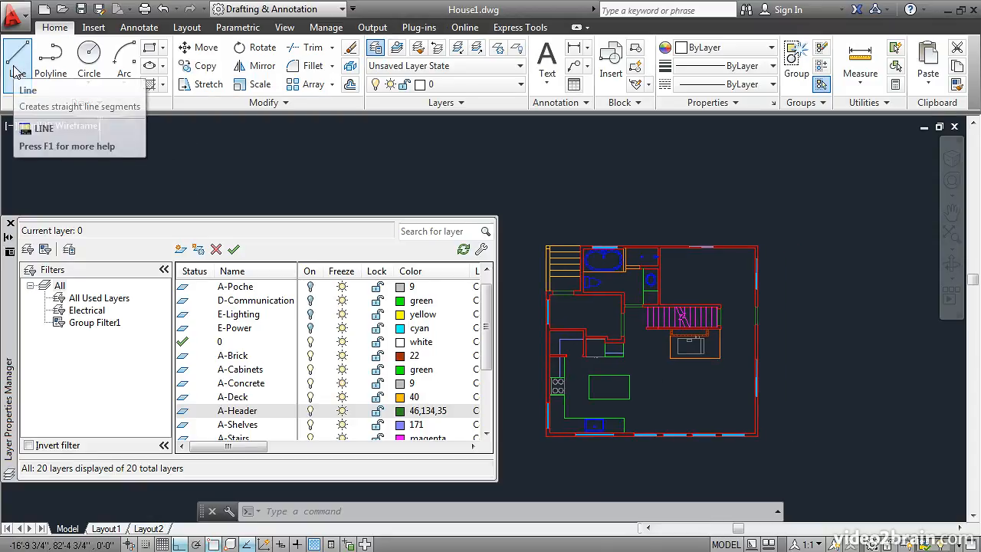
Make A-Header the current layer and draw a vertical test line about 32 feet long outside the house's east wall
{"action": "double_click", "coordinate": [182, 415]}
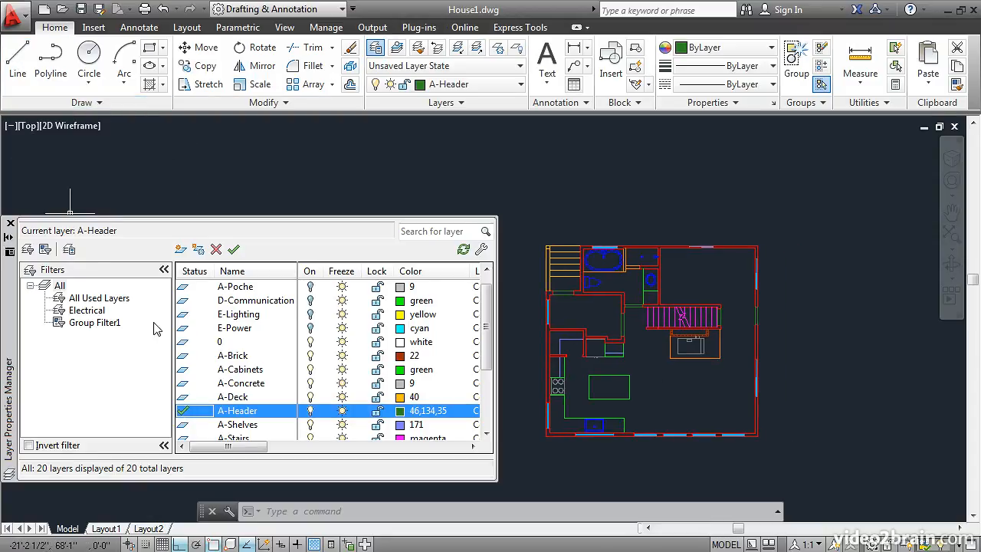
{"action": "left_click", "coordinate": [18, 62]}
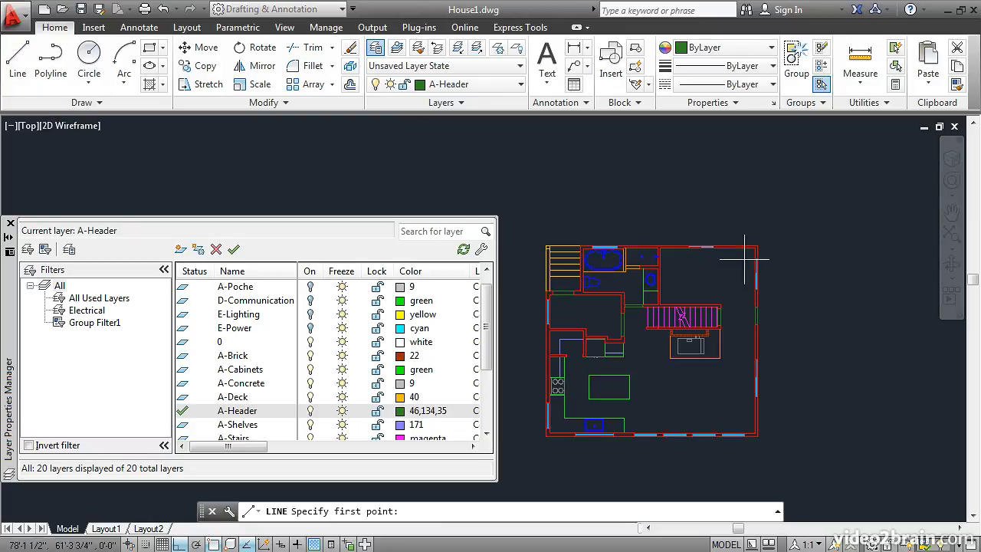
{"action": "left_click", "coordinate": [822, 356]}
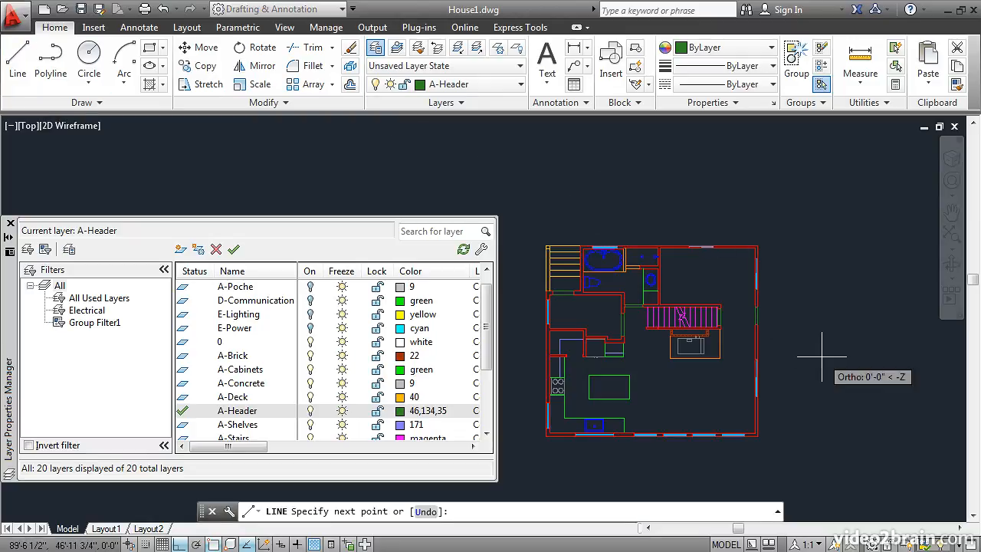
{"action": "left_click", "coordinate": [804, 138]}
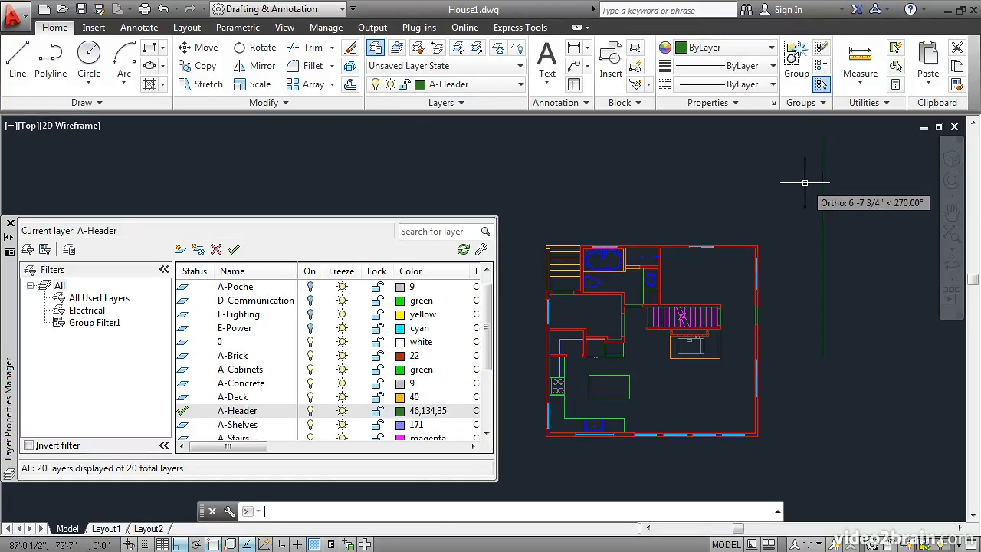
{"action": "key", "text": "Return"}
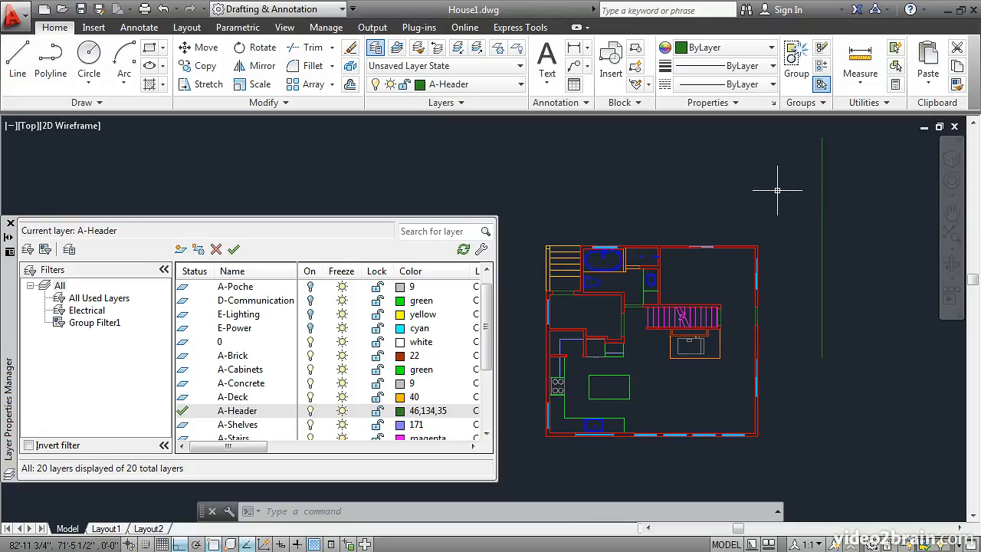
Make layer 0 the current layer and turn off the A-Header layer
{"action": "middle_click", "coordinate": [662, 328]}
{"action": "middle_click", "coordinate": [663, 328]}
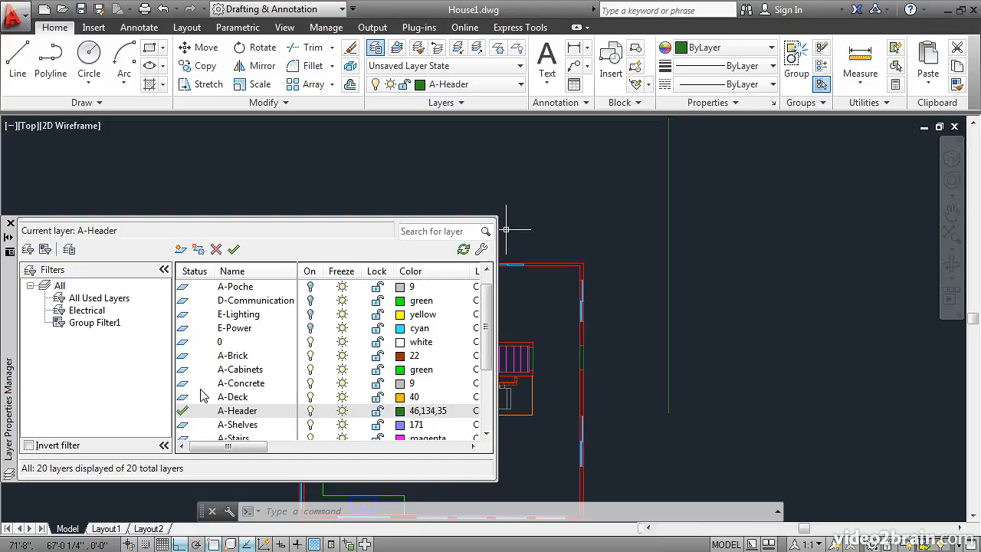
{"action": "double_click", "coordinate": [182, 343]}
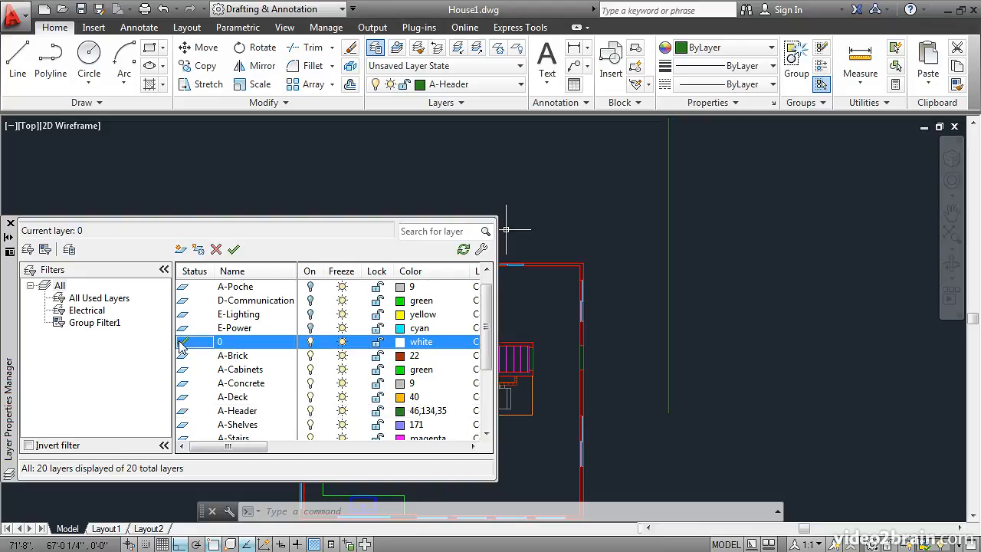
{"action": "left_click", "coordinate": [311, 412]}
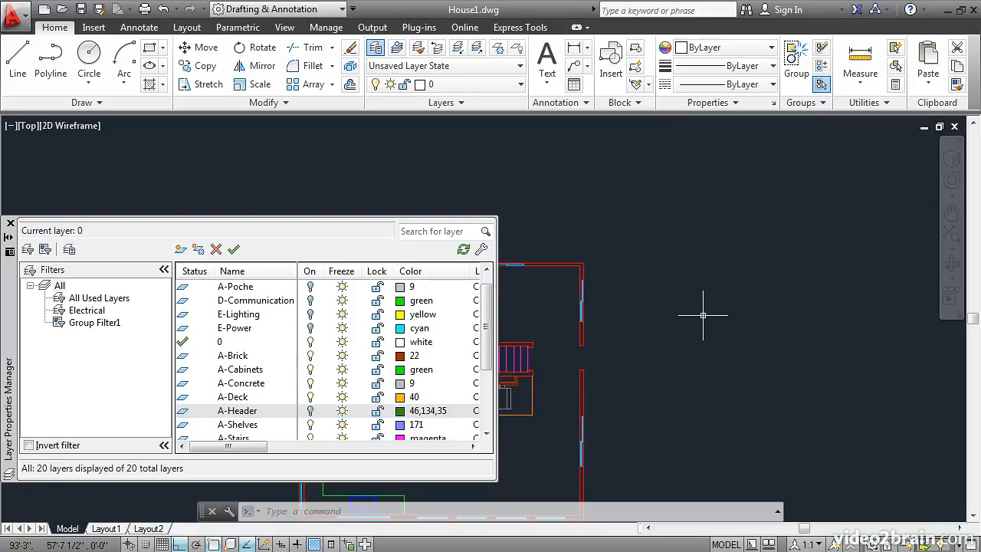
{"action": "scroll", "coordinate": [703, 315], "scroll_direction": "up", "scroll_amount": 2}
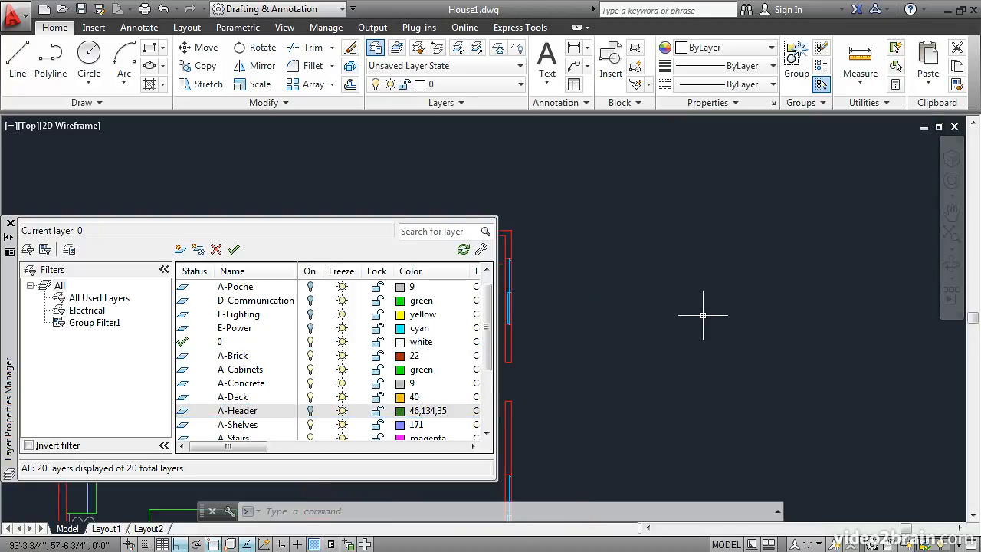
{"action": "scroll", "coordinate": [699, 320], "scroll_direction": "down", "scroll_amount": 2}
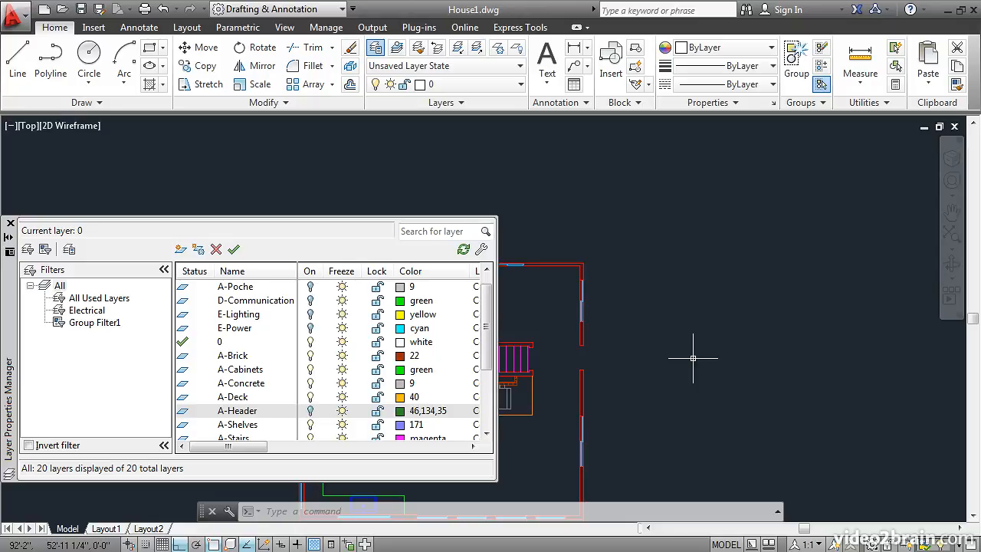
Turn the A-Header layer back on and freeze it, finishing with the layer thawed
{"action": "left_click", "coordinate": [343, 414]}
{"action": "left_click", "coordinate": [343, 412]}
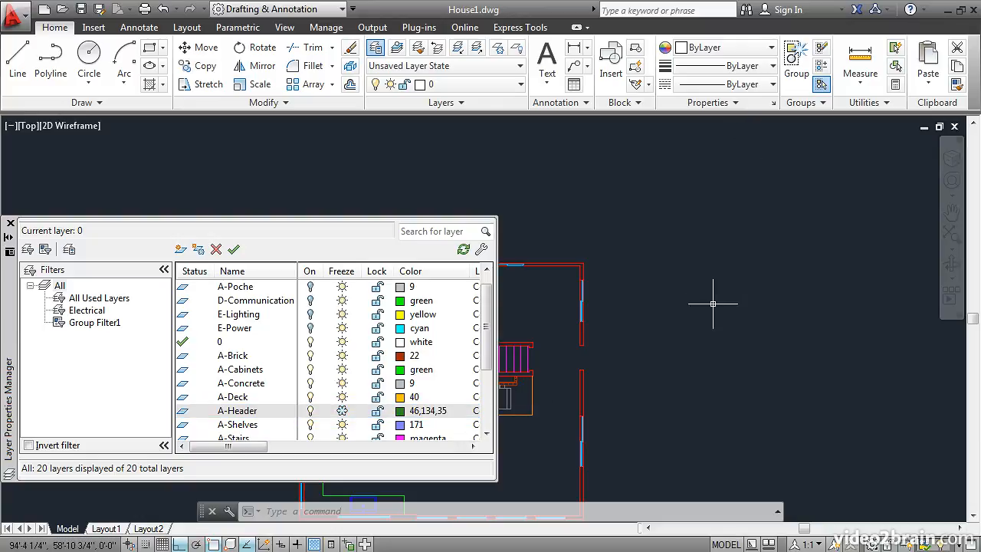
{"action": "middle_click", "coordinate": [774, 360]}
{"action": "middle_click", "coordinate": [773, 360]}
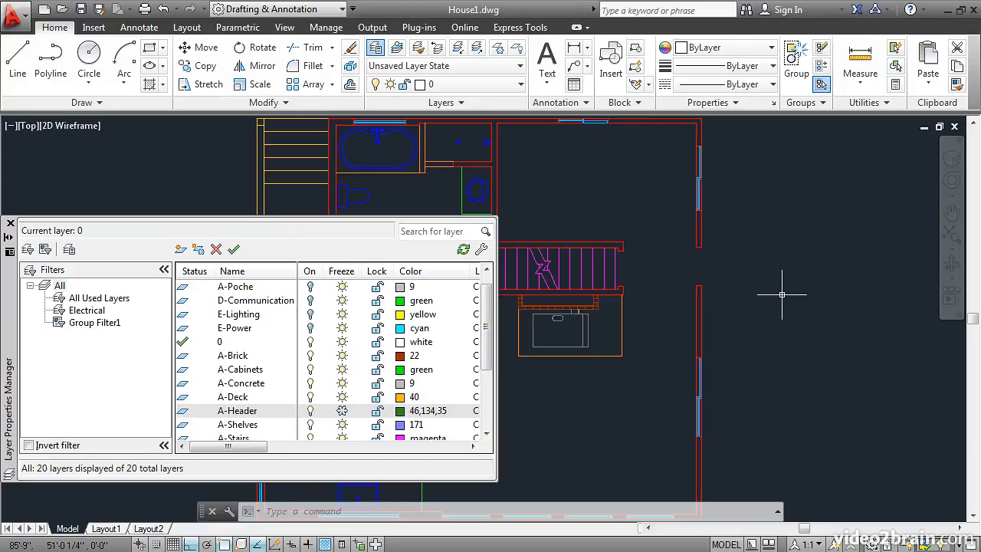
{"action": "left_click", "coordinate": [343, 414]}
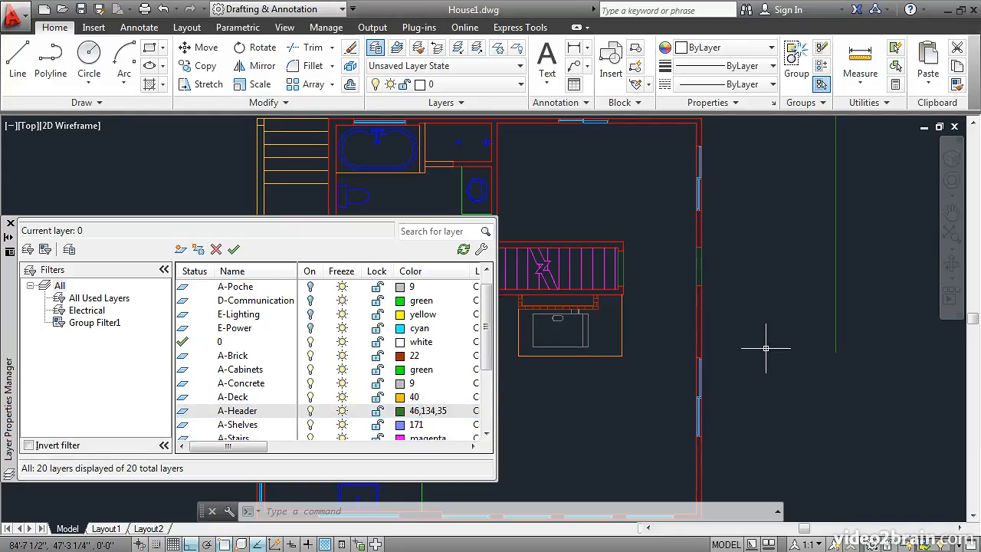
Erase the vertical test line outside the house's east wall
{"action": "left_click", "coordinate": [351, 47]}
{"action": "left_click", "coordinate": [836, 233]}
{"action": "key", "text": "Return"}
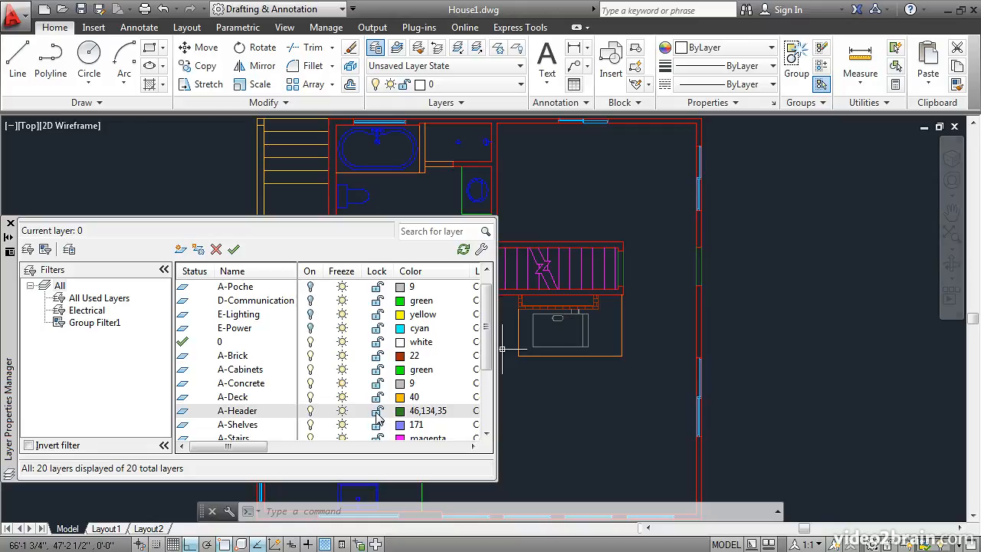
Lock the A-Header layer and inspect the header line at the opening in the east exterior wall
{"action": "left_click", "coordinate": [377, 412]}
{"action": "left_click", "coordinate": [376, 412]}
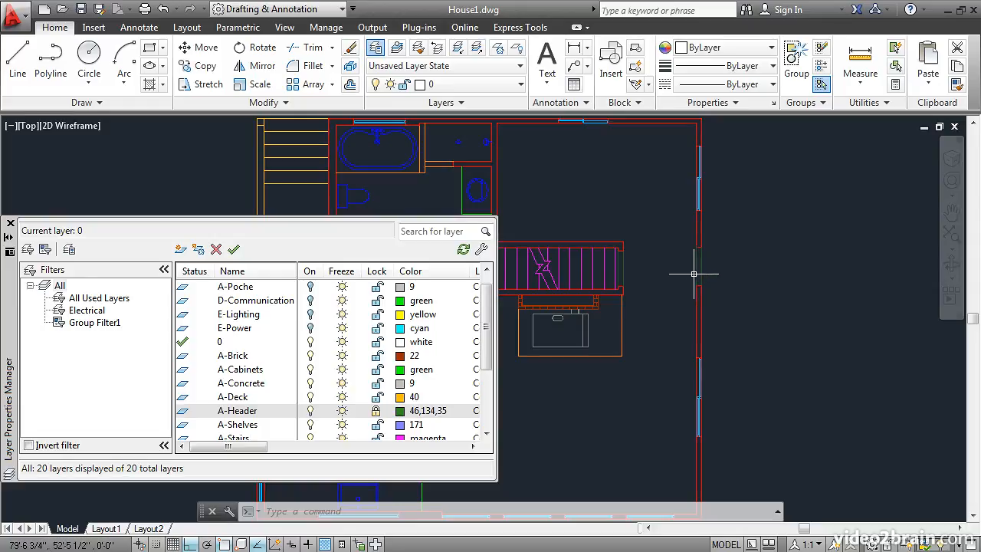
{"action": "mouse_move", "coordinate": [696, 272]}
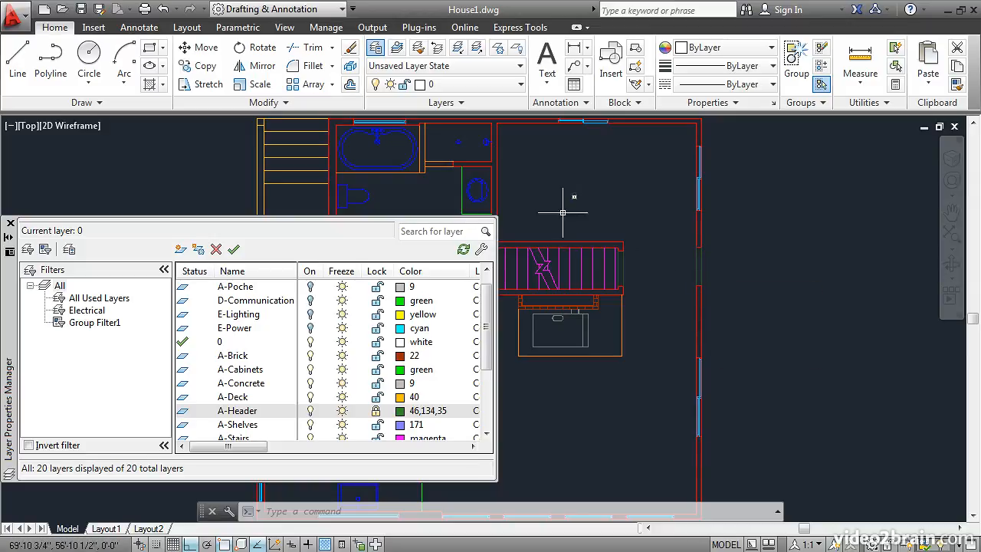
Try to erase the locked header line at the east wall opening and unlock the A-Header layer
{"action": "left_click", "coordinate": [350, 49]}
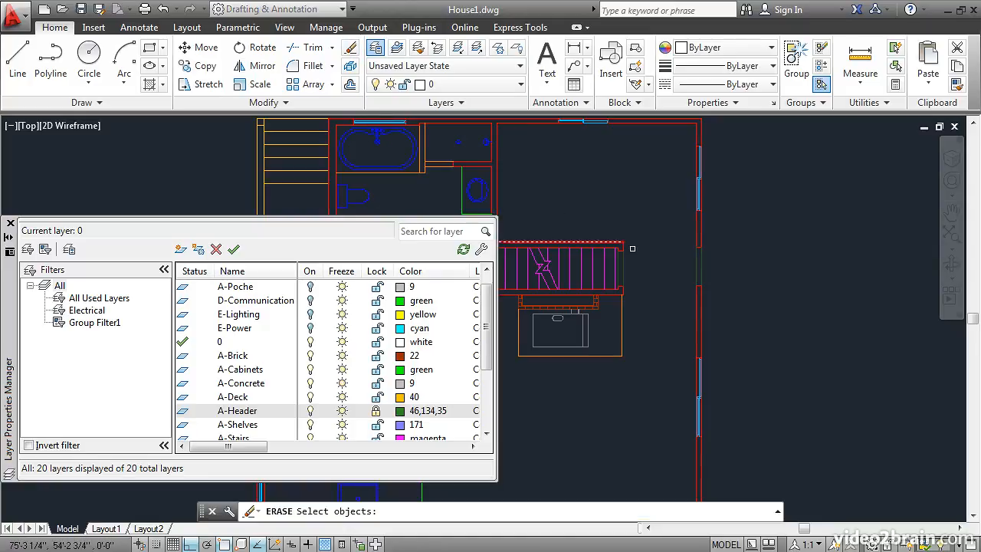
{"action": "left_click", "coordinate": [696, 269]}
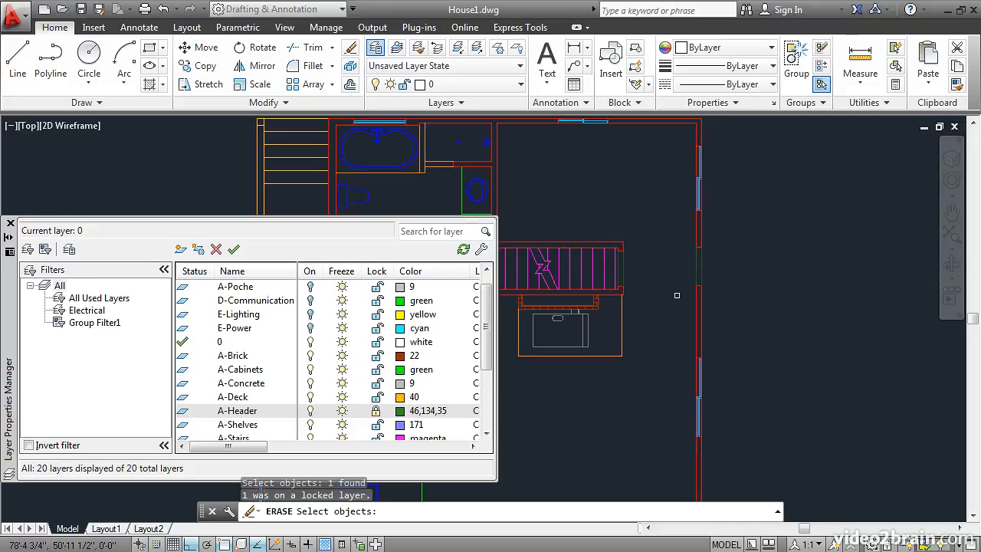
{"action": "left_click", "coordinate": [377, 411]}
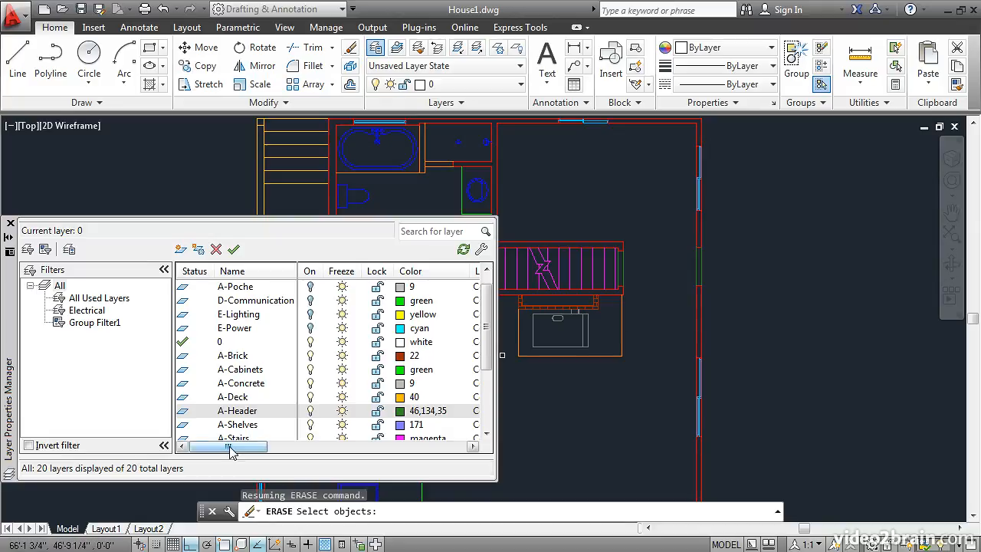
Set the A-Header layer's linetype to PHANTOM2 and check it on the header line at the east wall opening
{"action": "left_click_drag", "start_coordinate": [230, 449], "coordinate": [299, 460]}
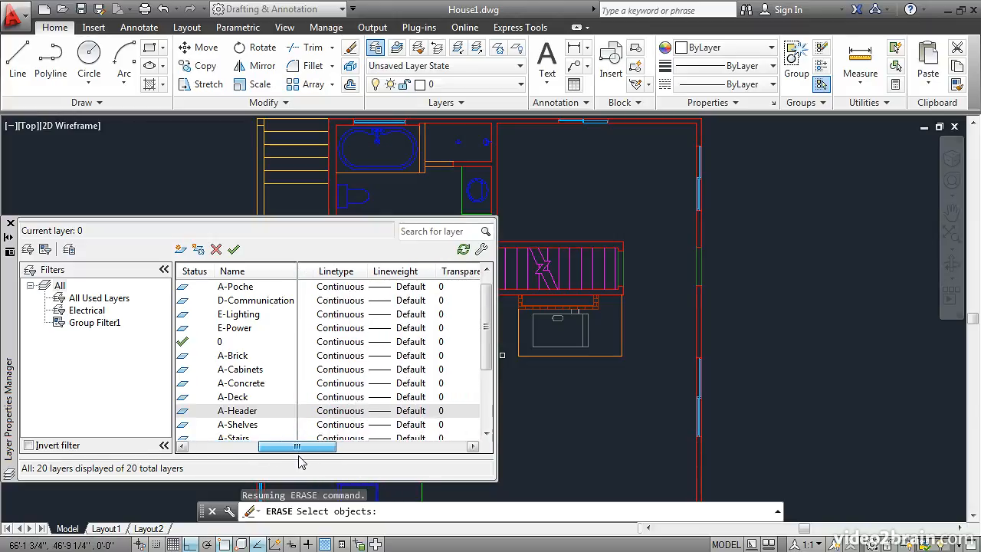
{"action": "left_click", "coordinate": [331, 416]}
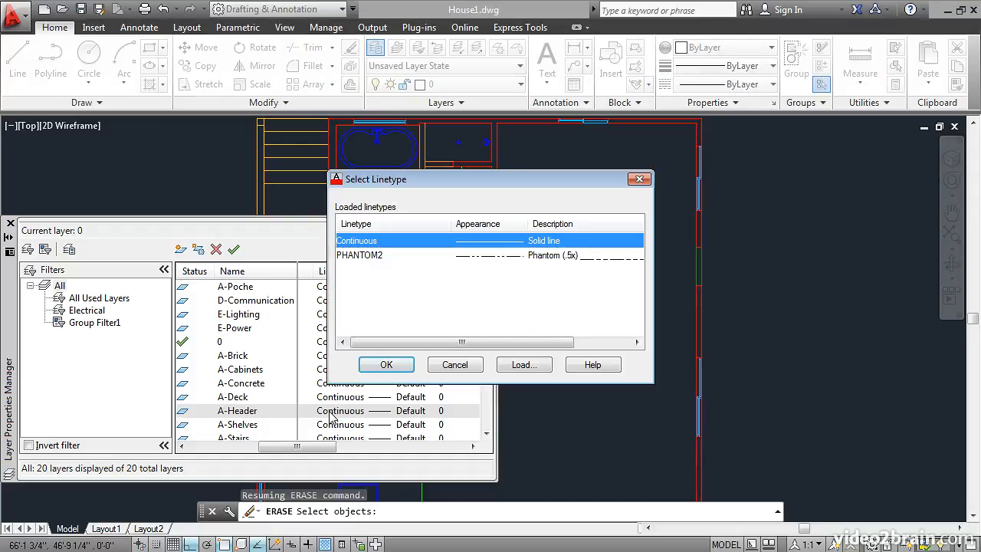
{"action": "left_click", "coordinate": [366, 259]}
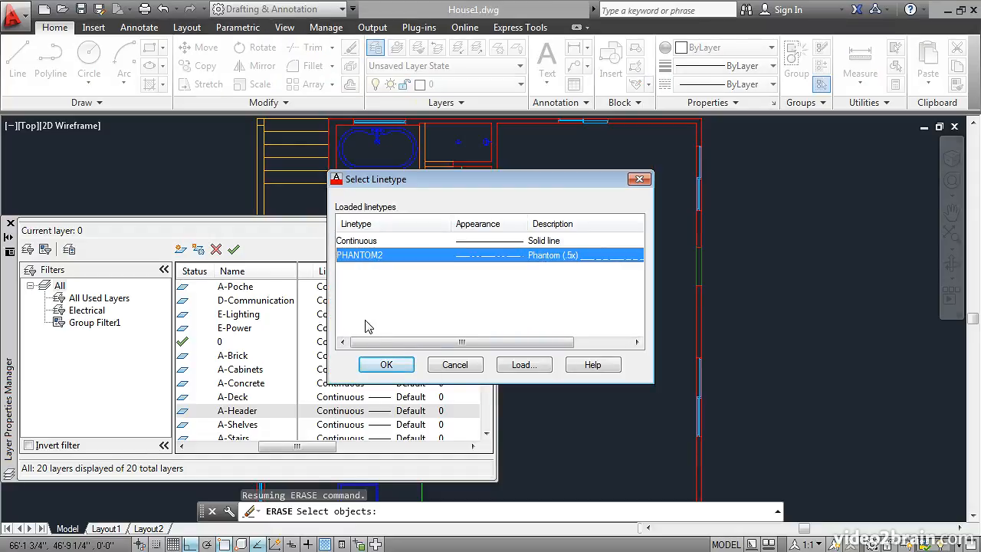
{"action": "left_click", "coordinate": [386, 364]}
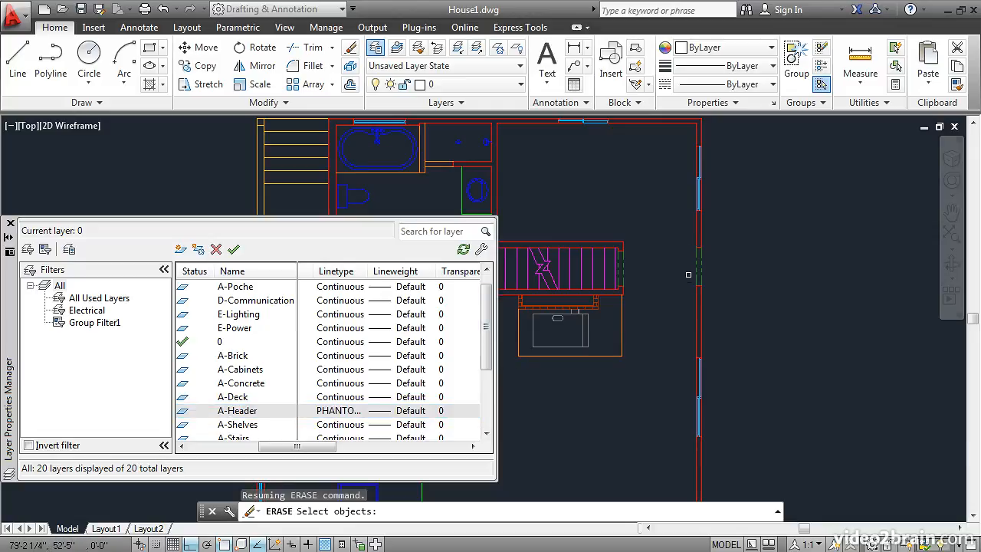
{"action": "key", "text": "Escape"}
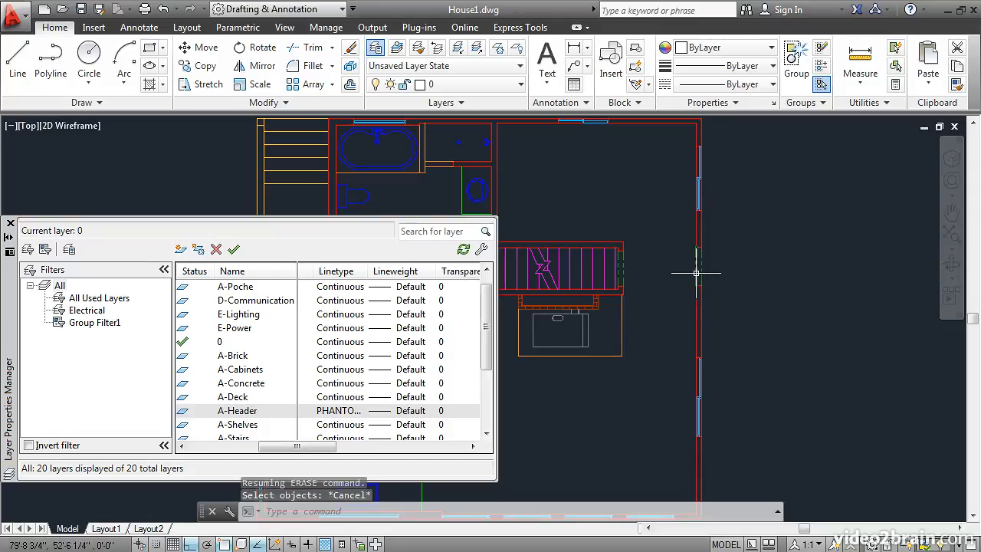
{"action": "left_click", "coordinate": [697, 273]}
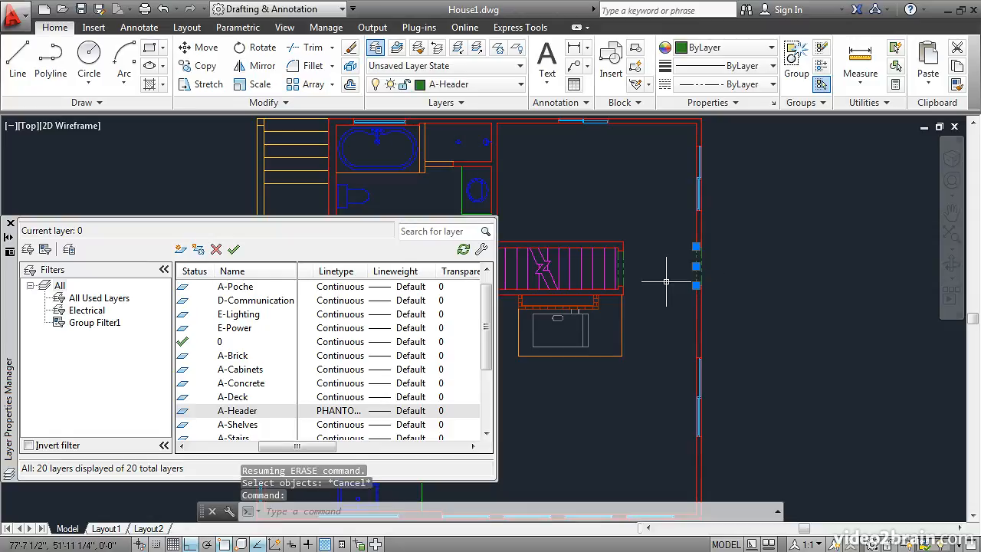
{"action": "key", "text": "Escape"}
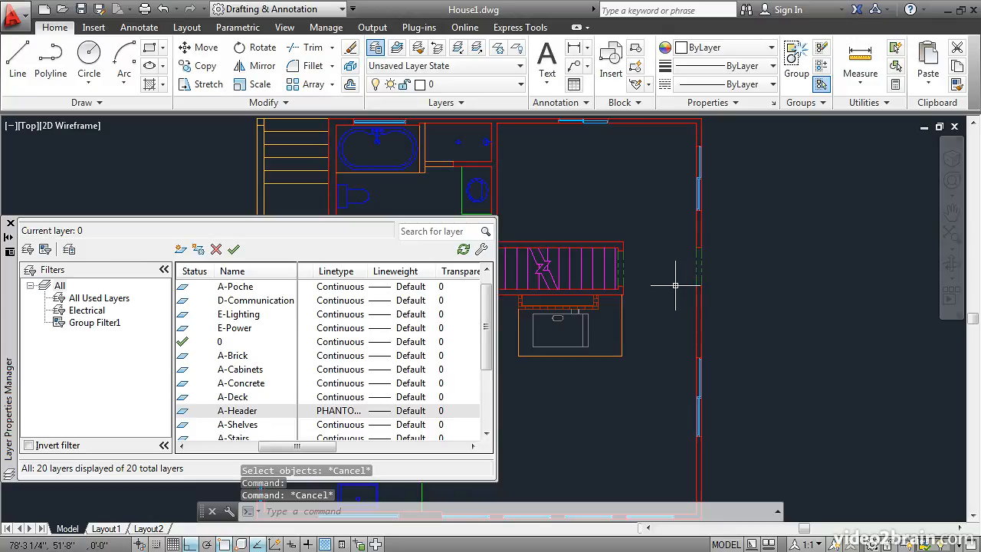
Set the A-Header layer's linetype back to Continuous
{"action": "left_click", "coordinate": [335, 414]}
{"action": "left_click", "coordinate": [335, 414]}
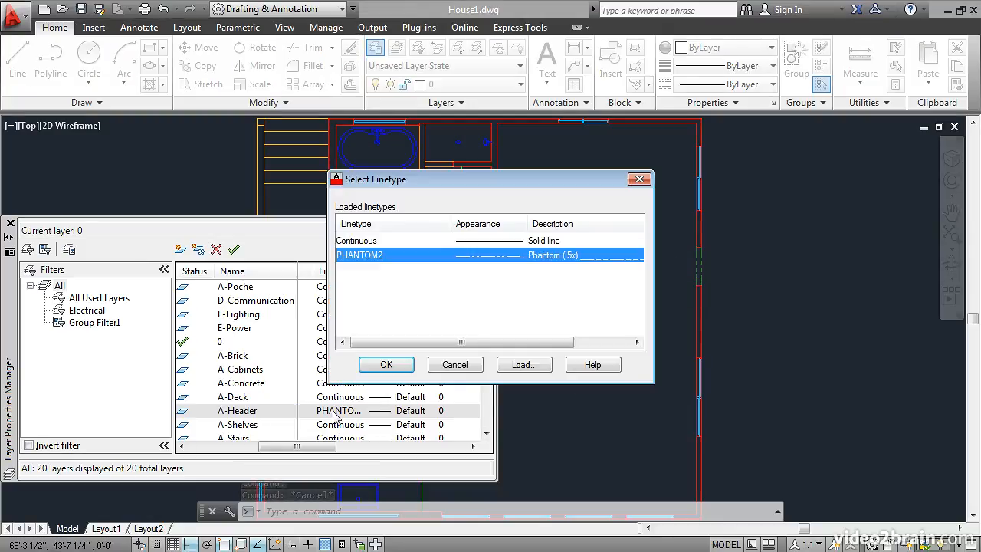
{"action": "left_click", "coordinate": [362, 240]}
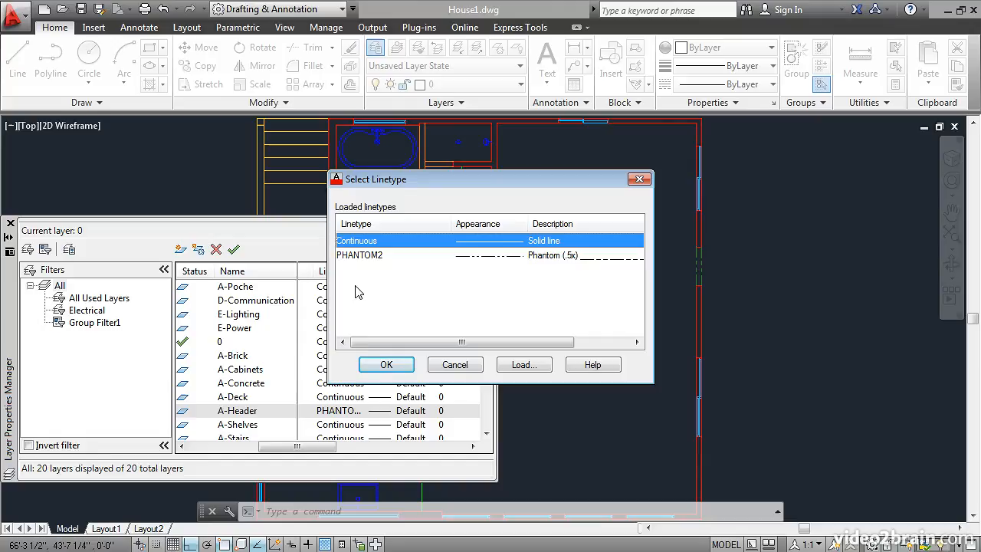
{"action": "left_click", "coordinate": [383, 365]}
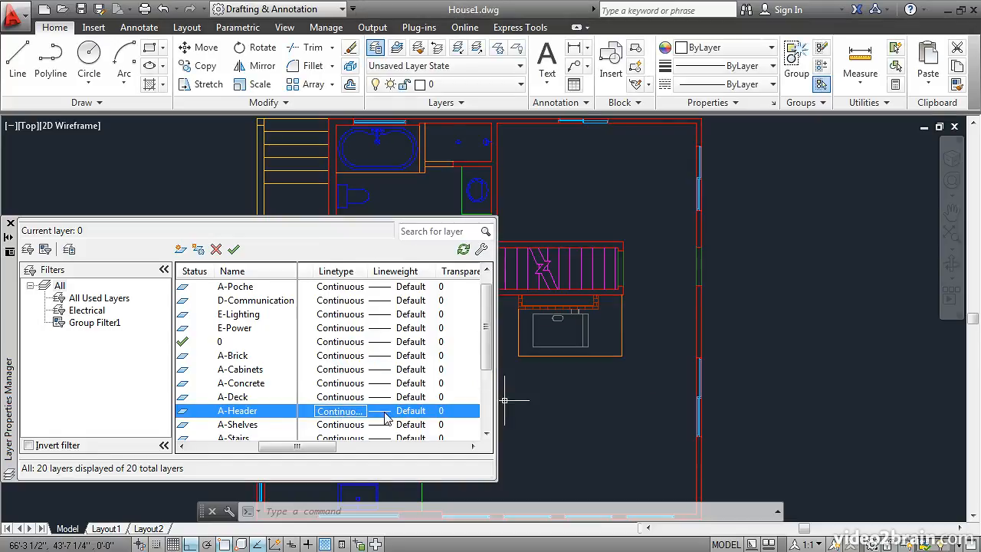
Set the A-Header layer's lineweight to 0.25 mm
{"action": "left_click", "coordinate": [386, 418]}
{"action": "left_click", "coordinate": [442, 292]}
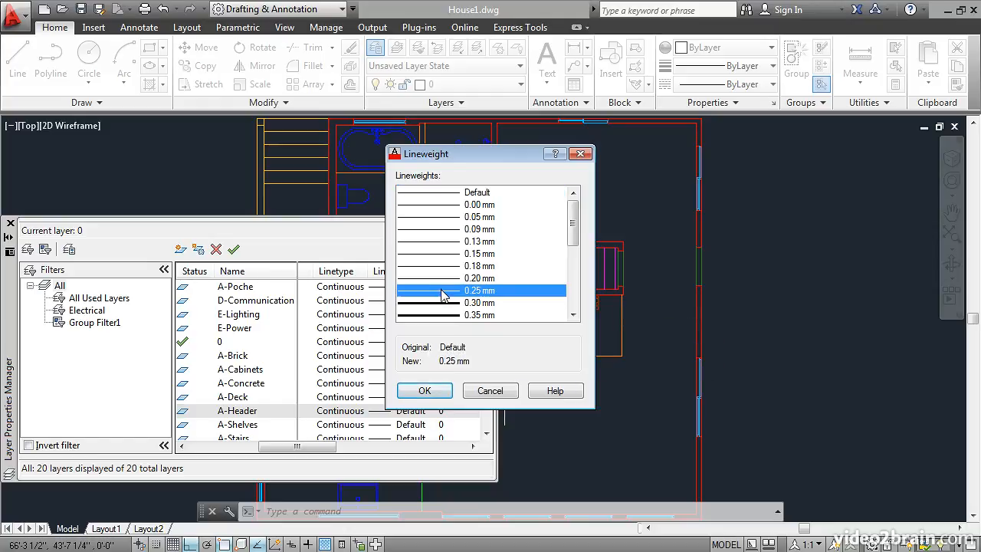
{"action": "left_click", "coordinate": [423, 392]}
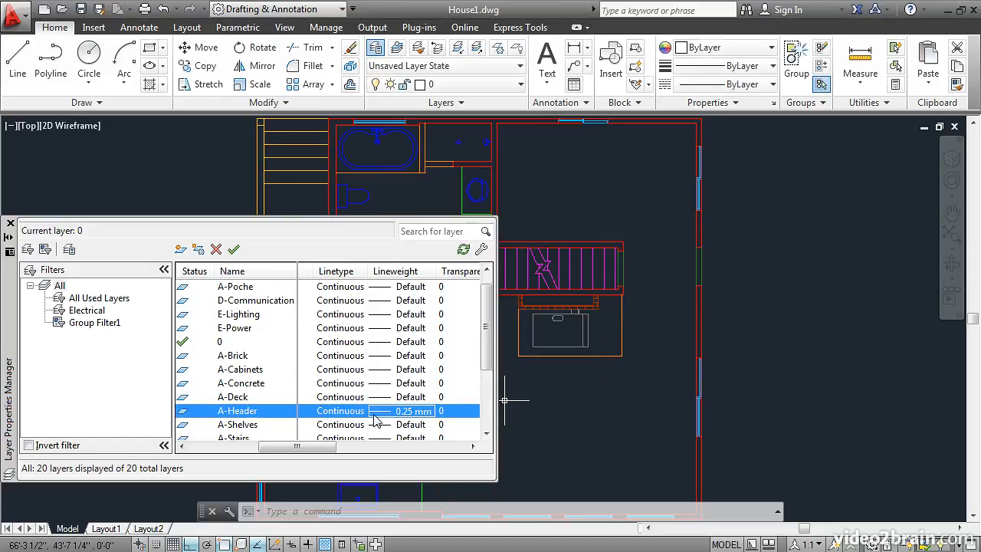
Turn plotting off for the A-Header layer and turn it back on
{"action": "left_click_drag", "start_coordinate": [314, 451], "coordinate": [345, 451]}
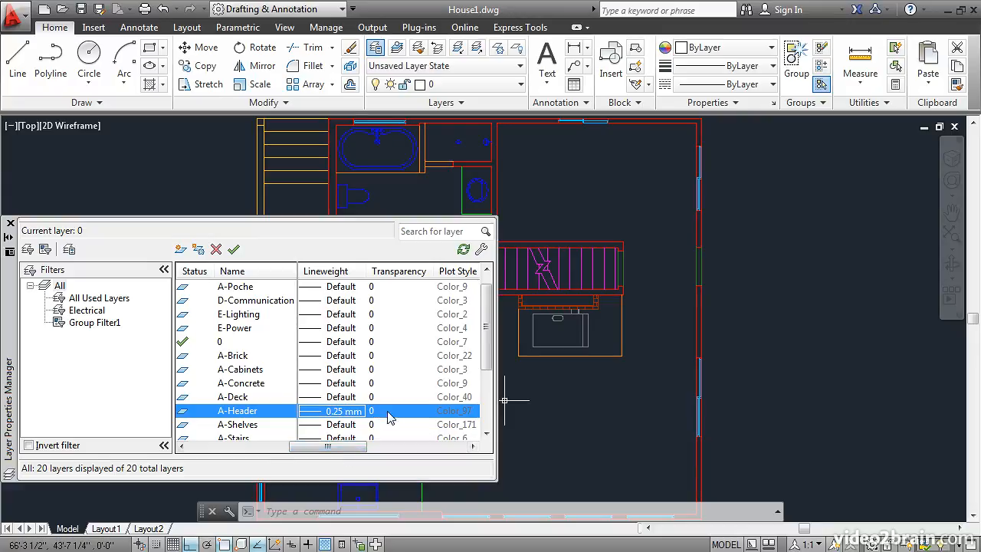
{"action": "left_click_drag", "start_coordinate": [327, 455], "coordinate": [356, 454]}
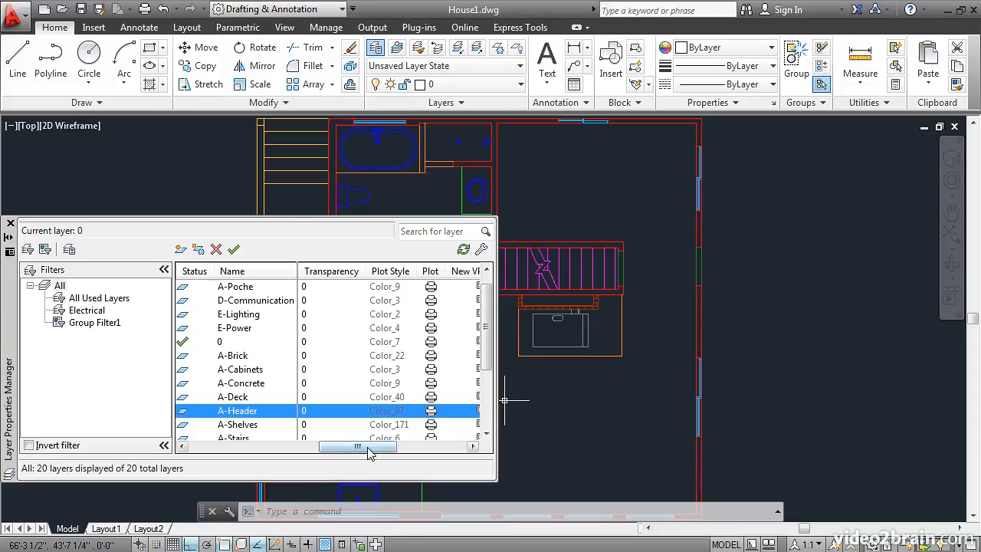
{"action": "left_click_drag", "start_coordinate": [368, 448], "coordinate": [278, 461]}
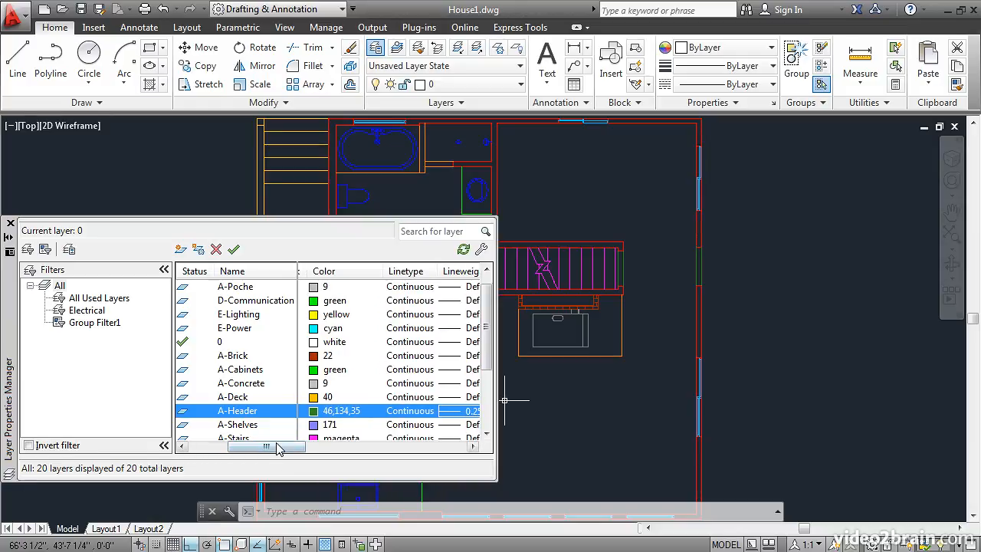
{"action": "left_click_drag", "start_coordinate": [278, 453], "coordinate": [377, 451]}
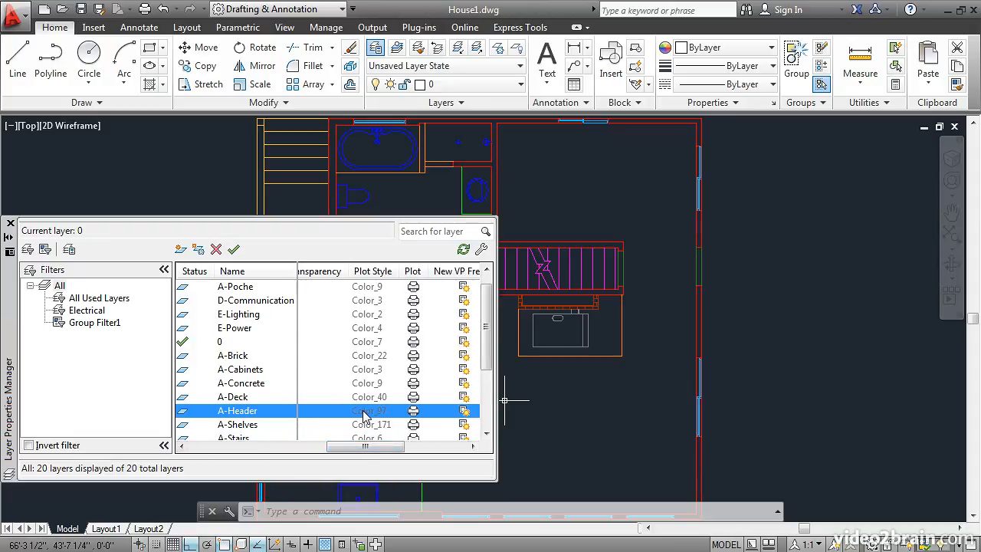
{"action": "left_click", "coordinate": [413, 411]}
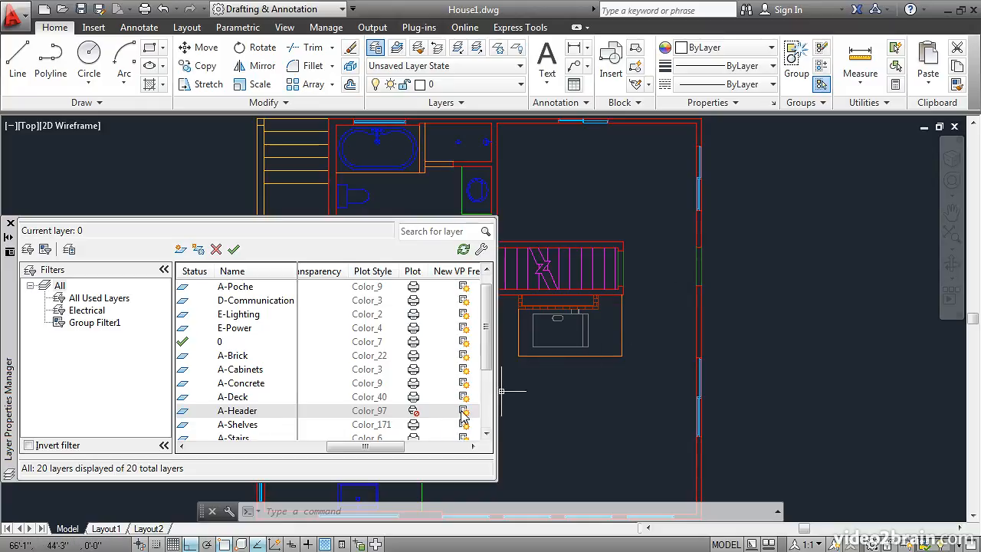
{"action": "left_click", "coordinate": [413, 414]}
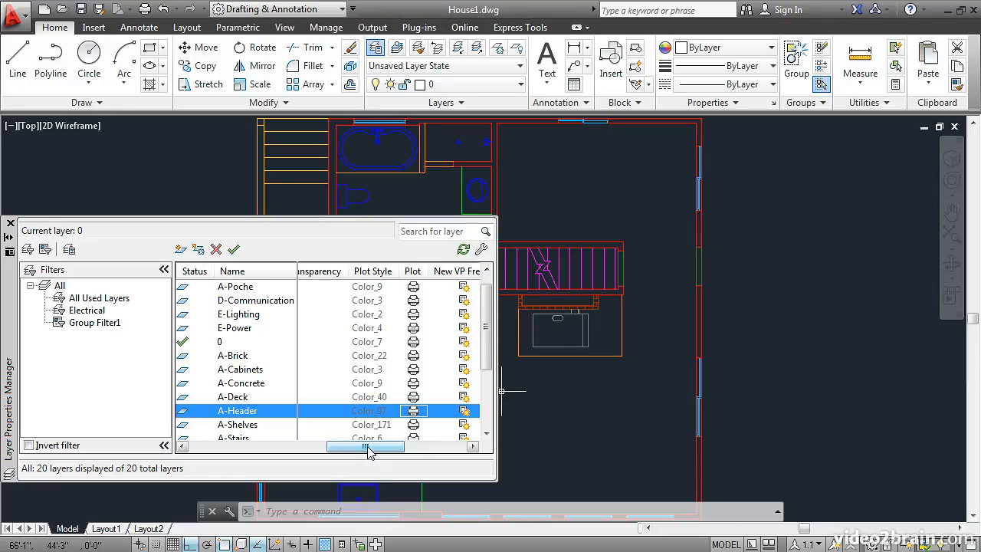
{"action": "left_click_drag", "start_coordinate": [367, 451], "coordinate": [394, 450]}
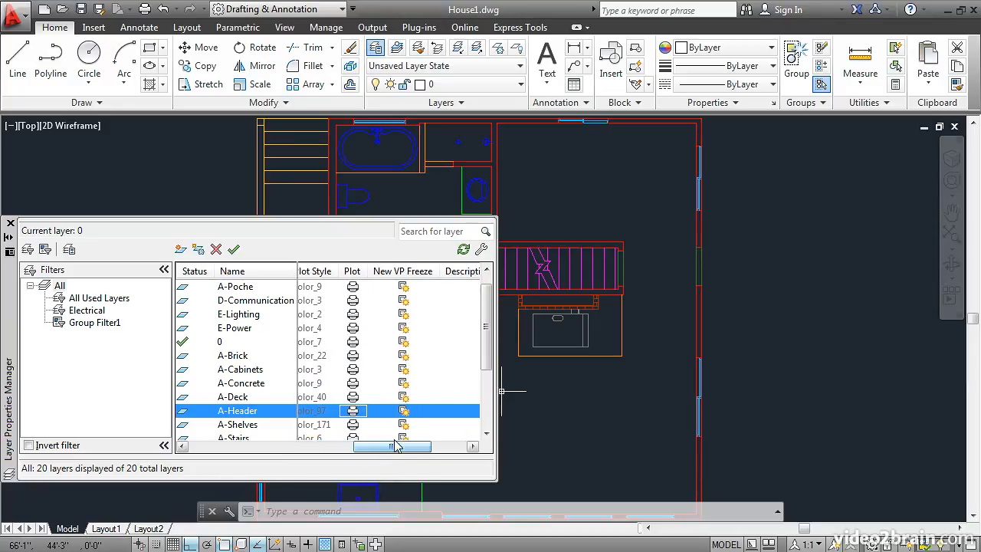